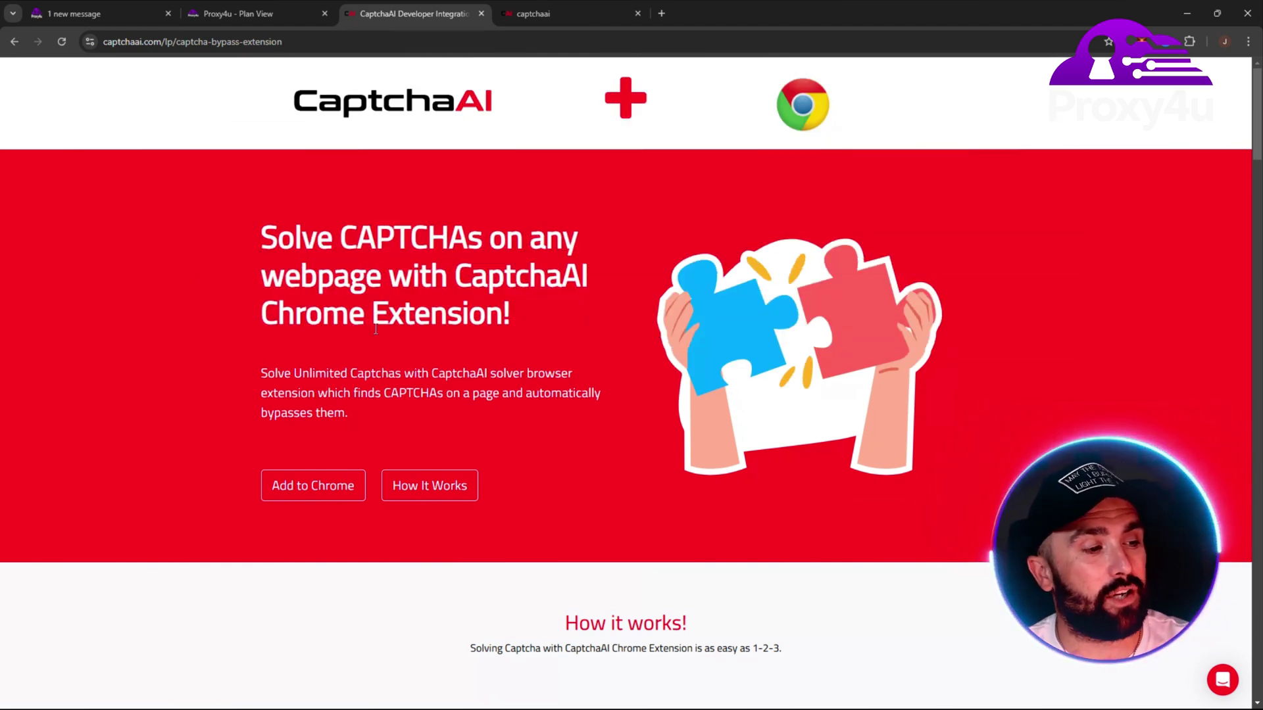
# Step: Check the installed browser extensions list, then scroll through the current page
pyautogui.click(1190, 41)
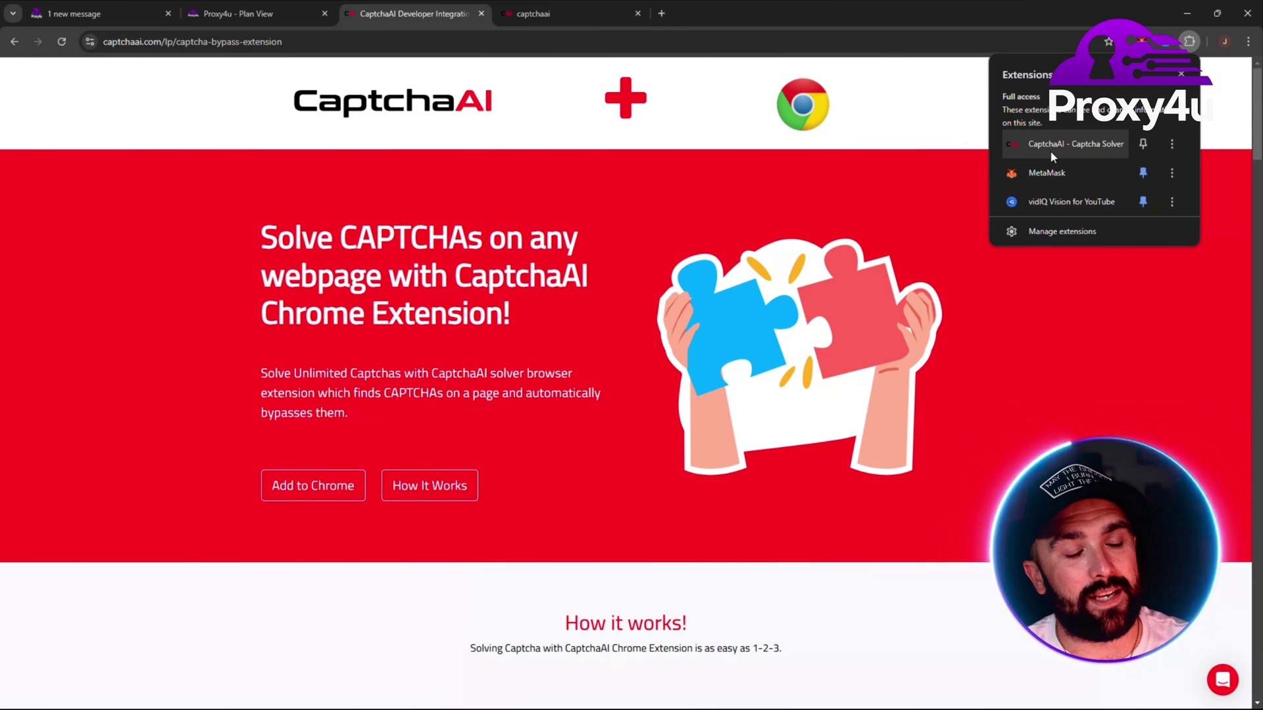
pyautogui.click(787, 298)
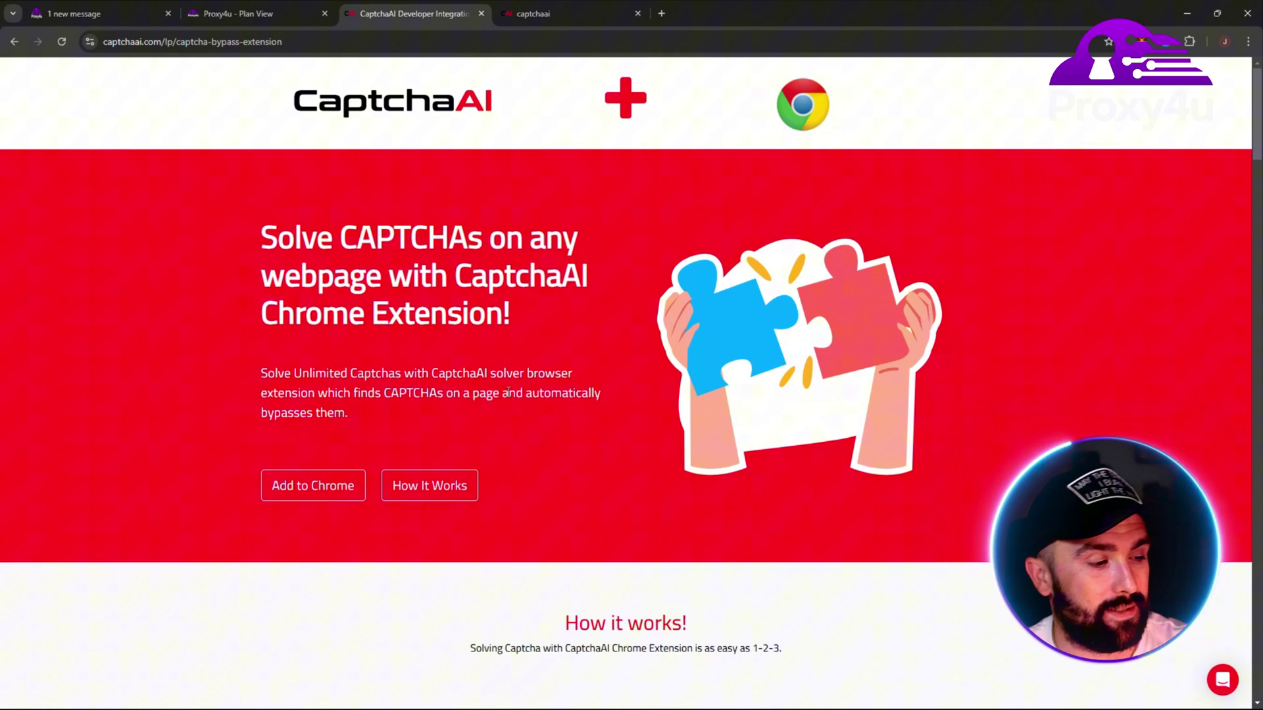
pyautogui.scroll(-3, 602, 346)
pyautogui.scroll(3, 602, 346)
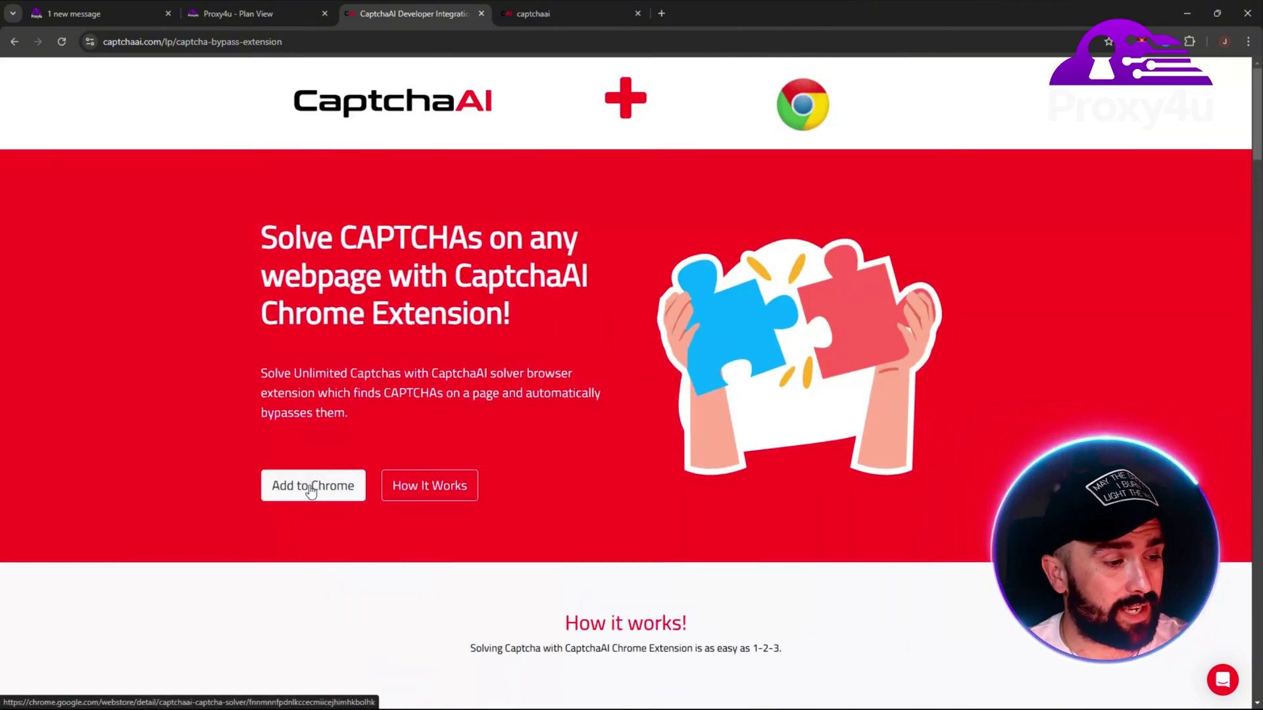
pyautogui.scroll(-8, 1090, 388)
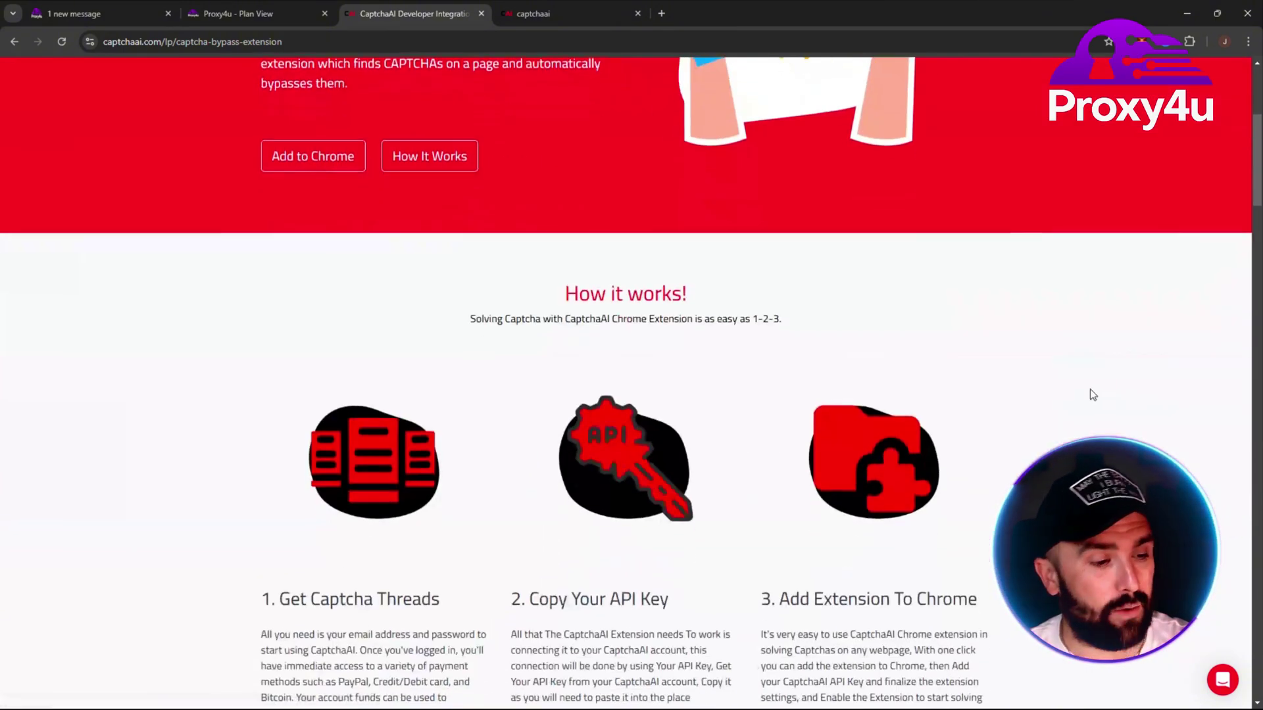
pyautogui.scroll(1, 1109, 349)
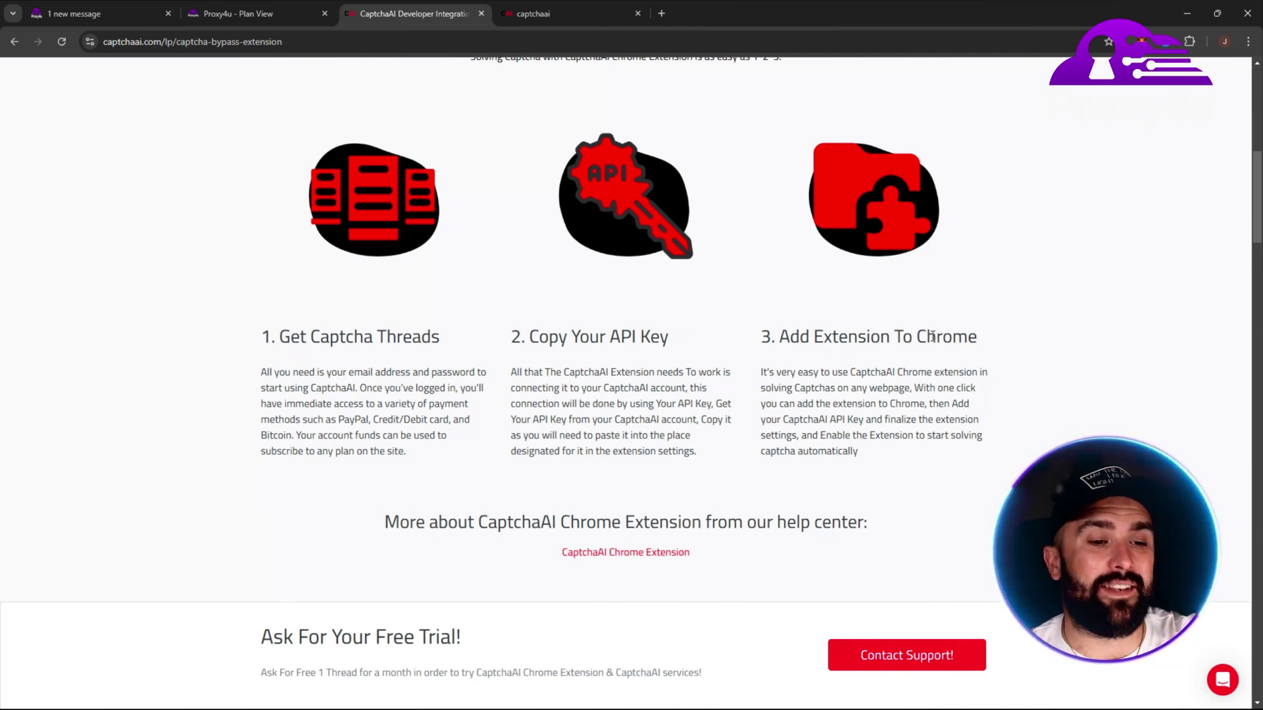
pyautogui.scroll(-1, 950, 320)
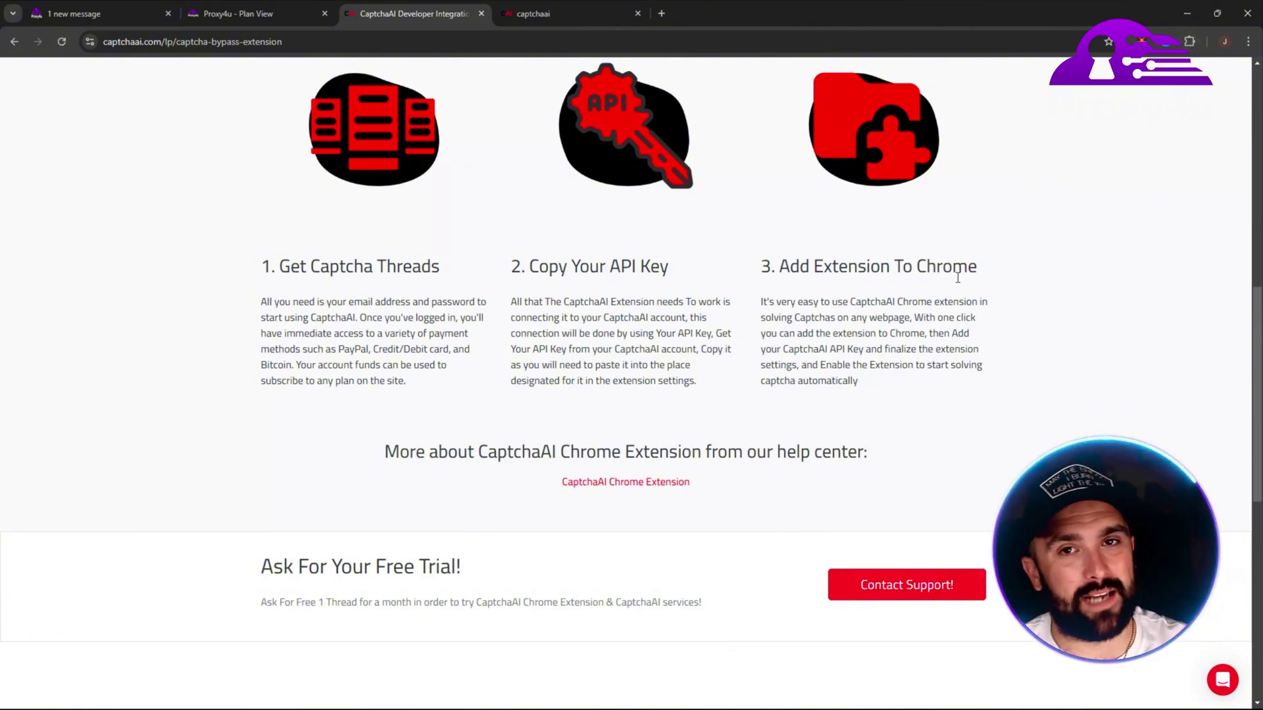
pyautogui.scroll(-4, 1046, 385)
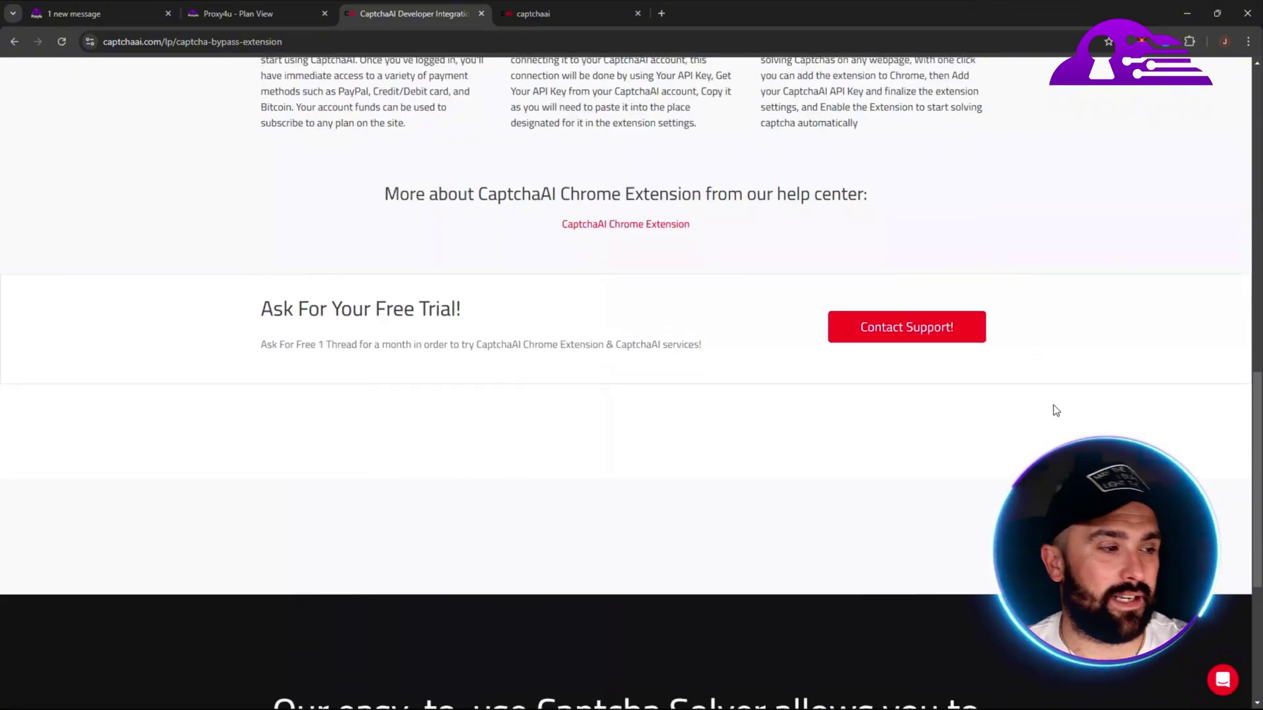
pyautogui.scroll(6, 1055, 414)
pyautogui.scroll(-7, 1052, 414)
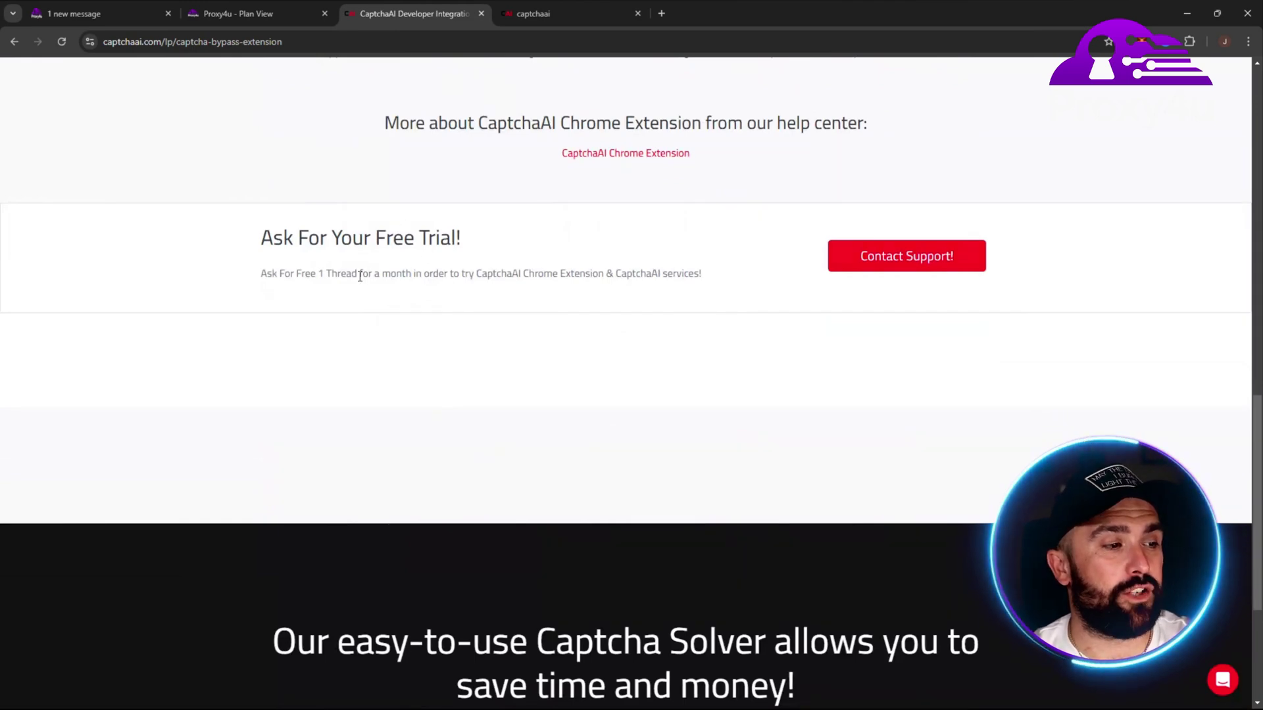
pyautogui.scroll(13, 1014, 375)
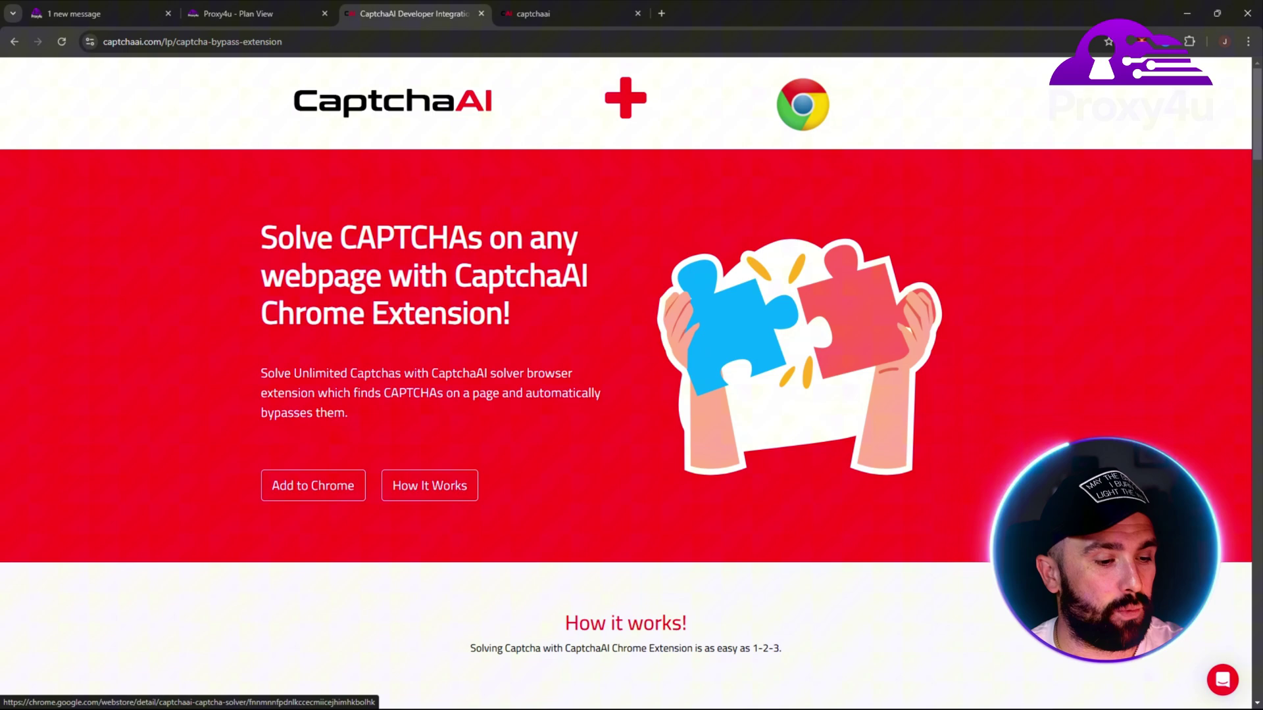
# Step: Switch to the Proxy4u homepage and scroll down through its proxy plans
pyautogui.click(105, 13)
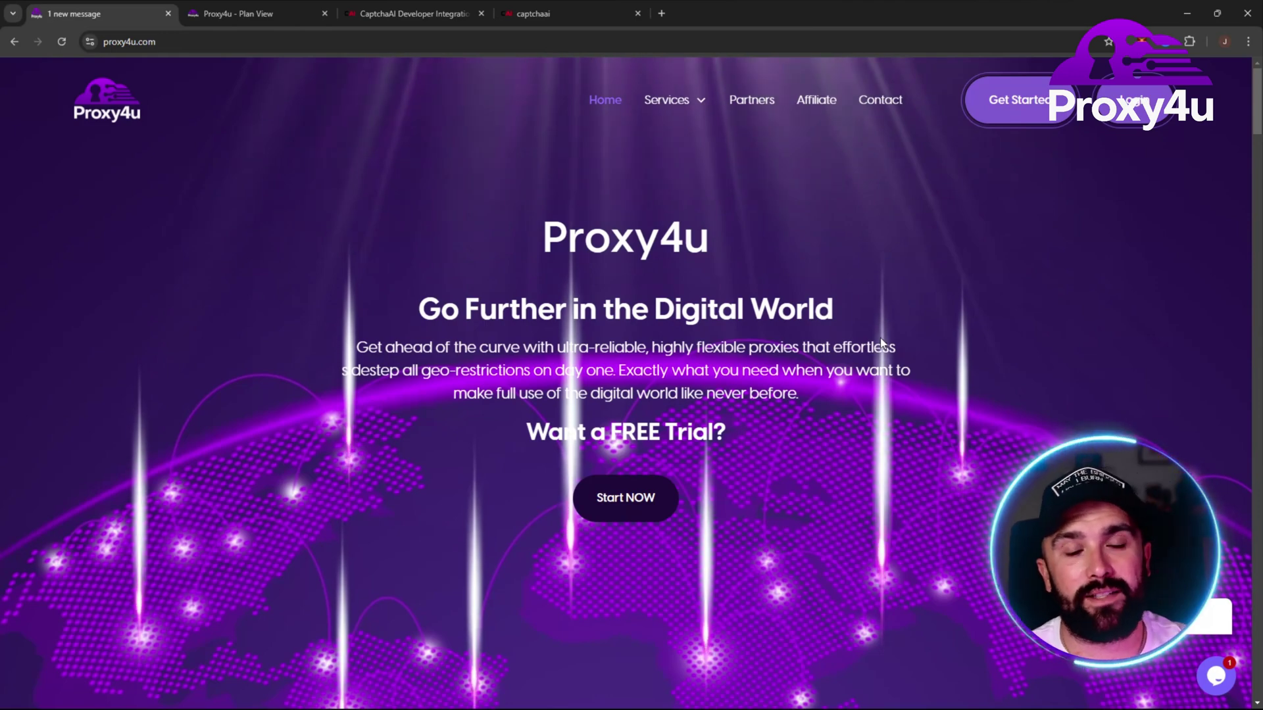
pyautogui.scroll(-10, 985, 367)
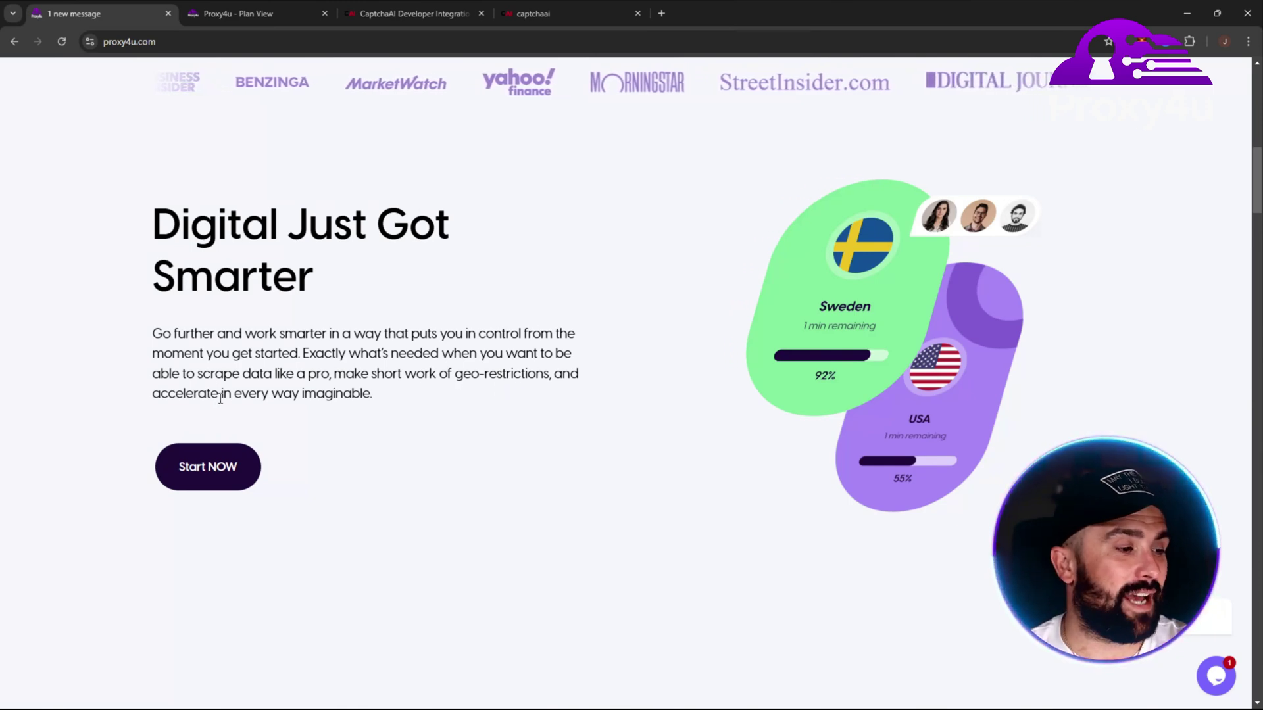
pyautogui.scroll(-5, 1042, 329)
pyautogui.scroll(-4, 1052, 327)
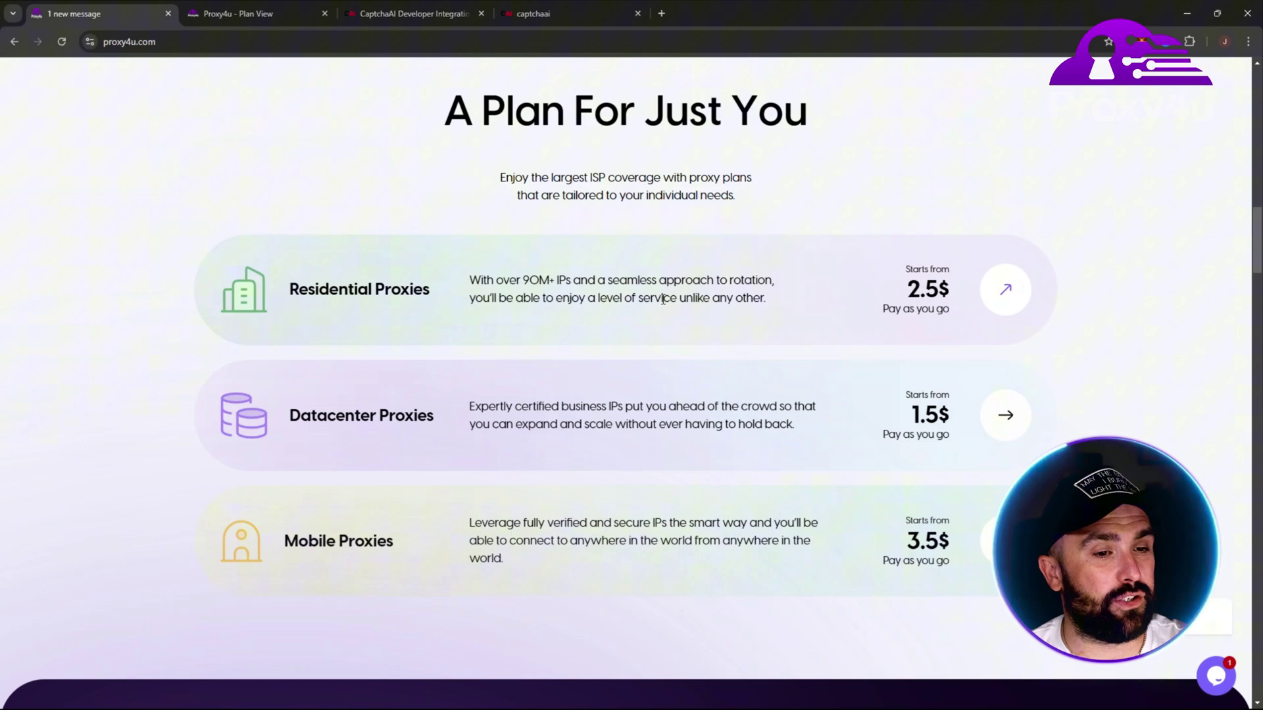
pyautogui.scroll(-12, 544, 511)
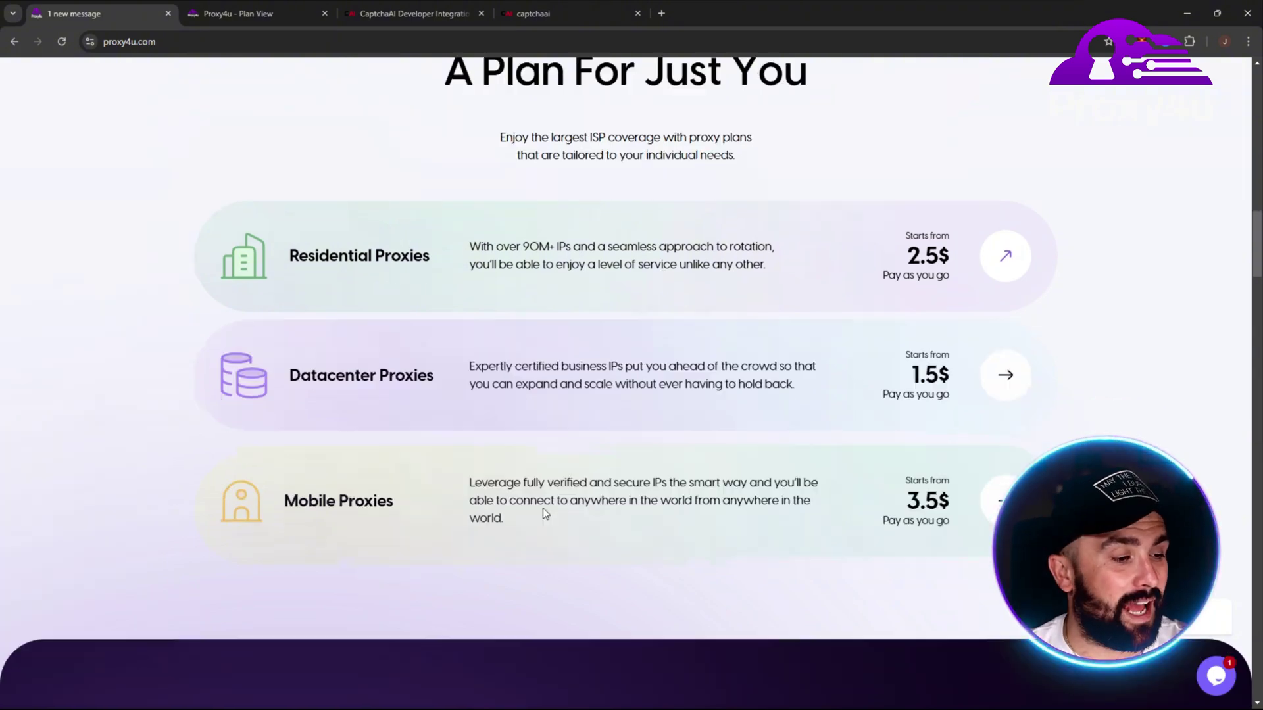
pyautogui.scroll(-5, 487, 276)
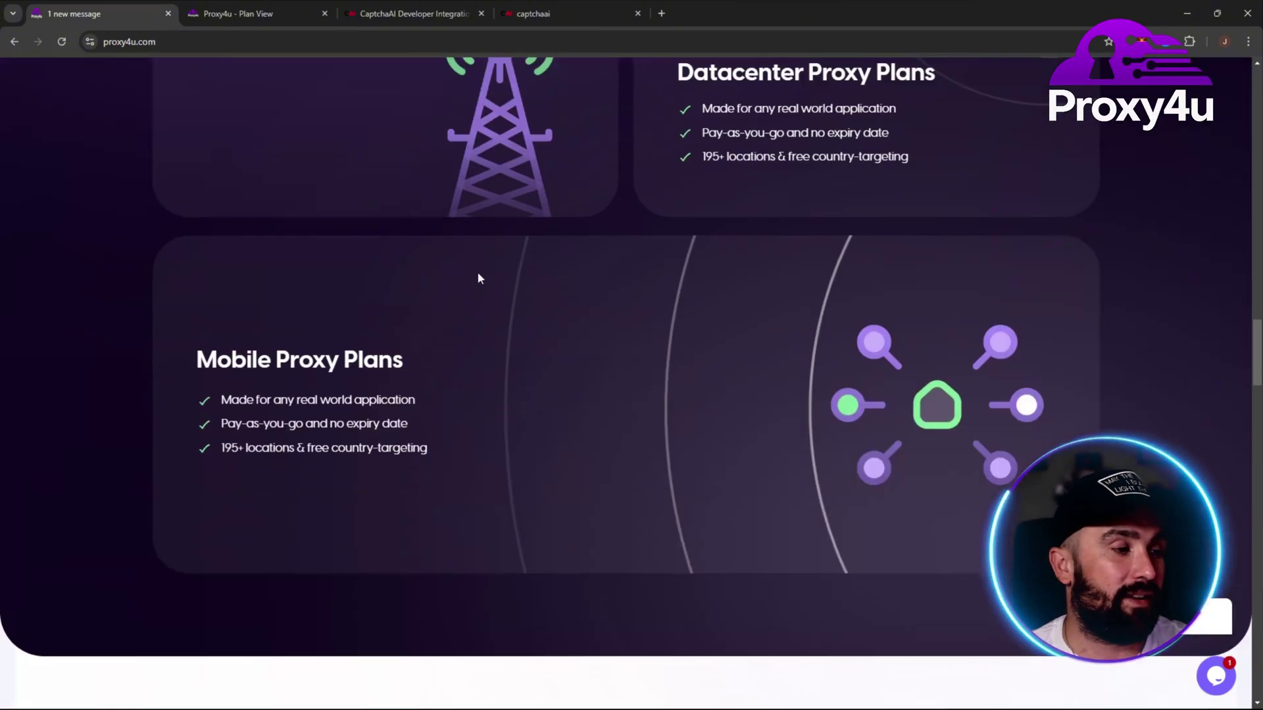
pyautogui.scroll(6, 480, 276)
pyautogui.scroll(-11, 798, 445)
pyautogui.scroll(-5, 994, 349)
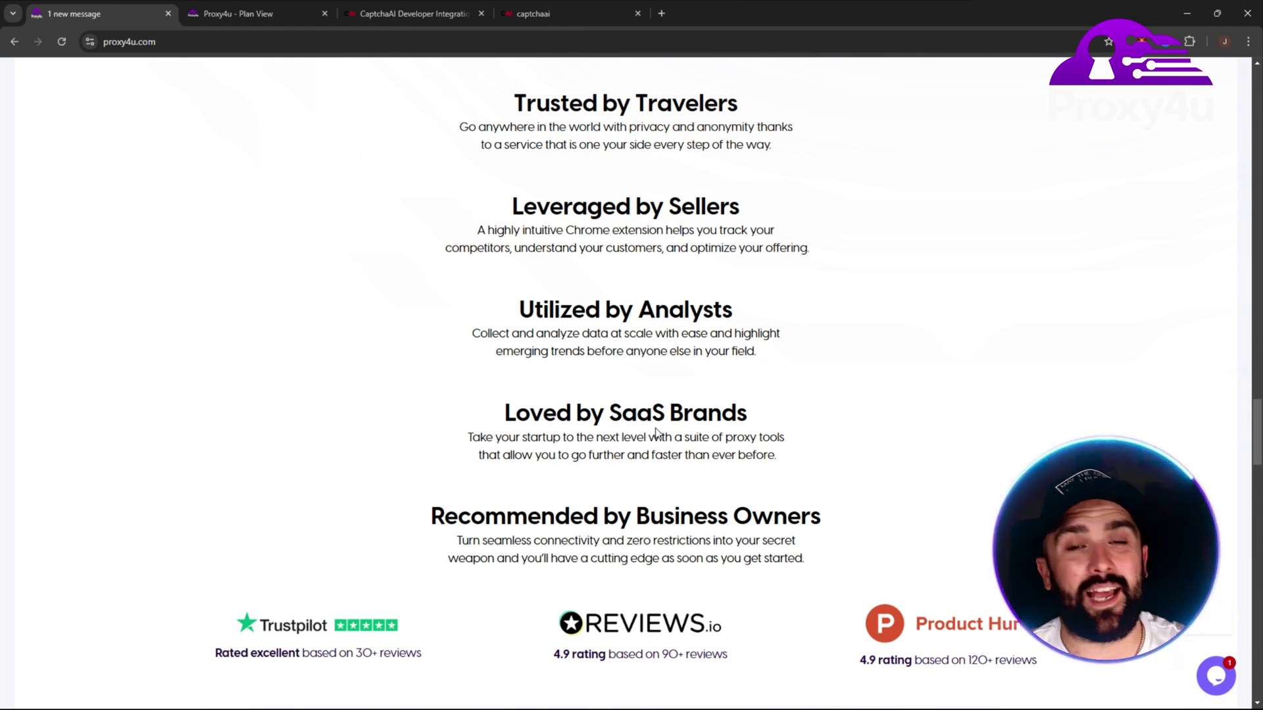
pyautogui.scroll(-4, 1006, 395)
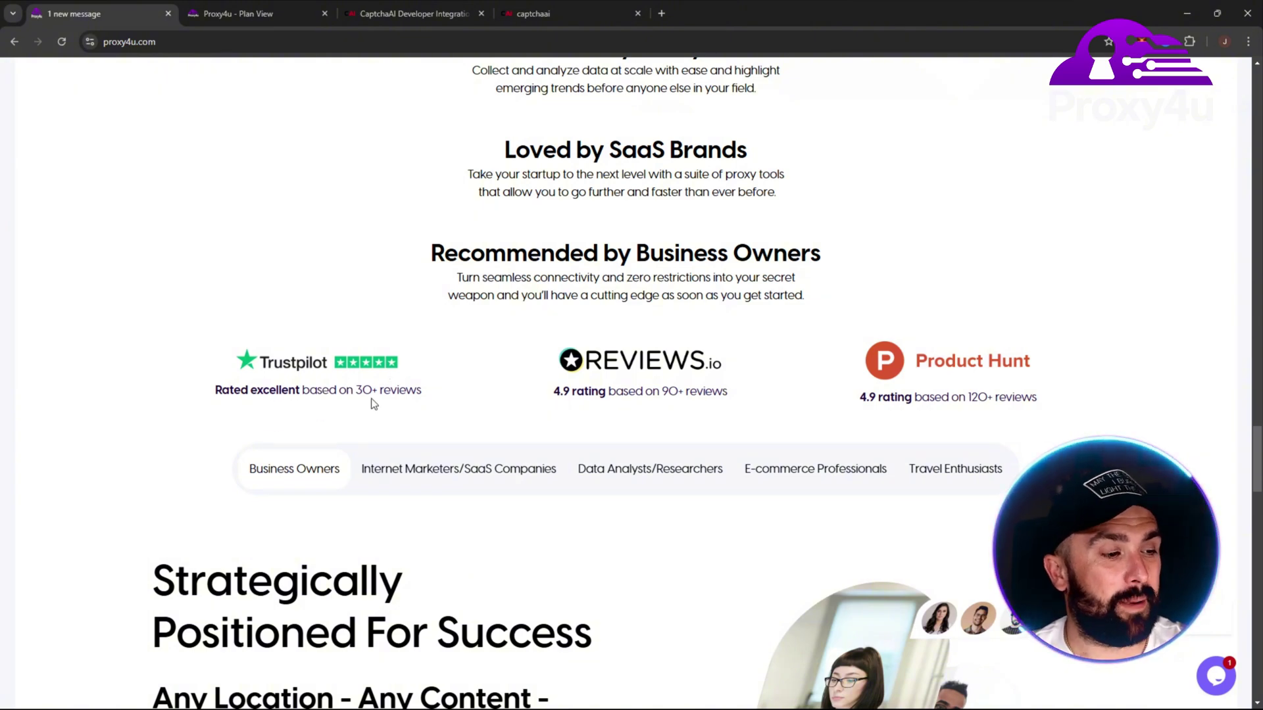
pyautogui.scroll(-5, 1223, 322)
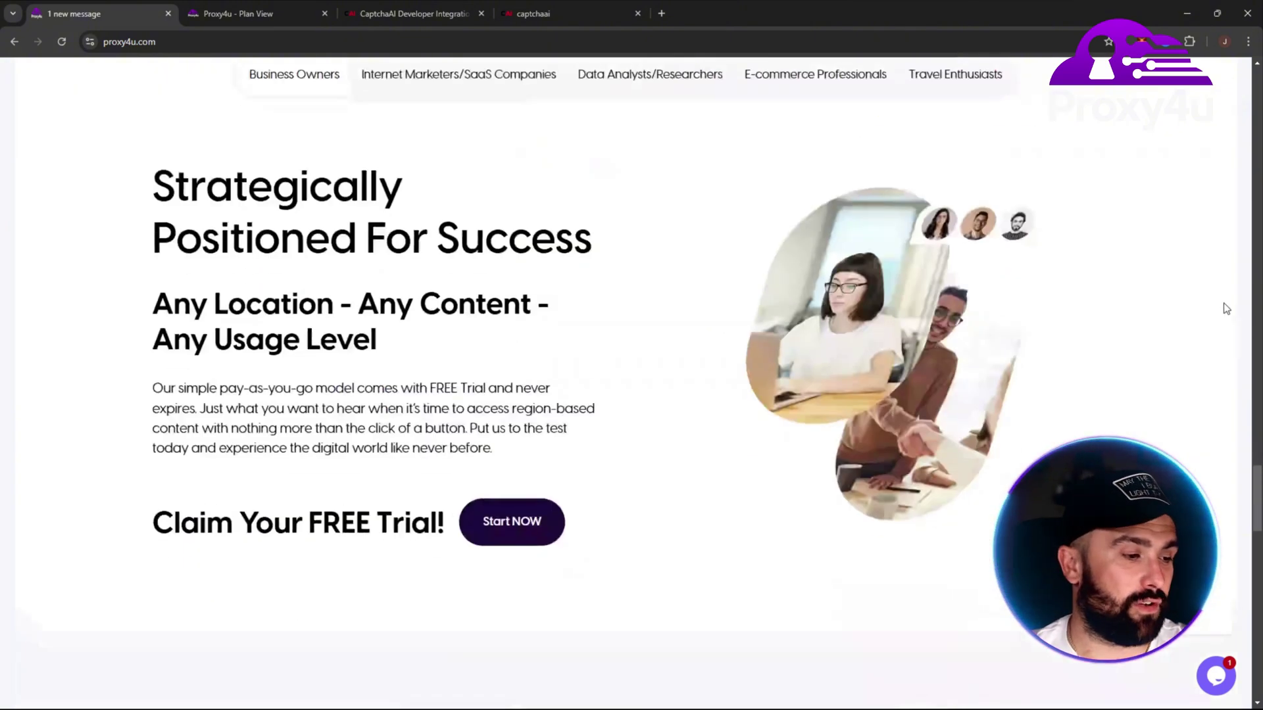
pyautogui.scroll(2, 1057, 288)
# Step: Cycle through the audience tabs from Internet Marketers to Travel Enthusiasts, ending on Business Owners
pyautogui.click(465, 206)
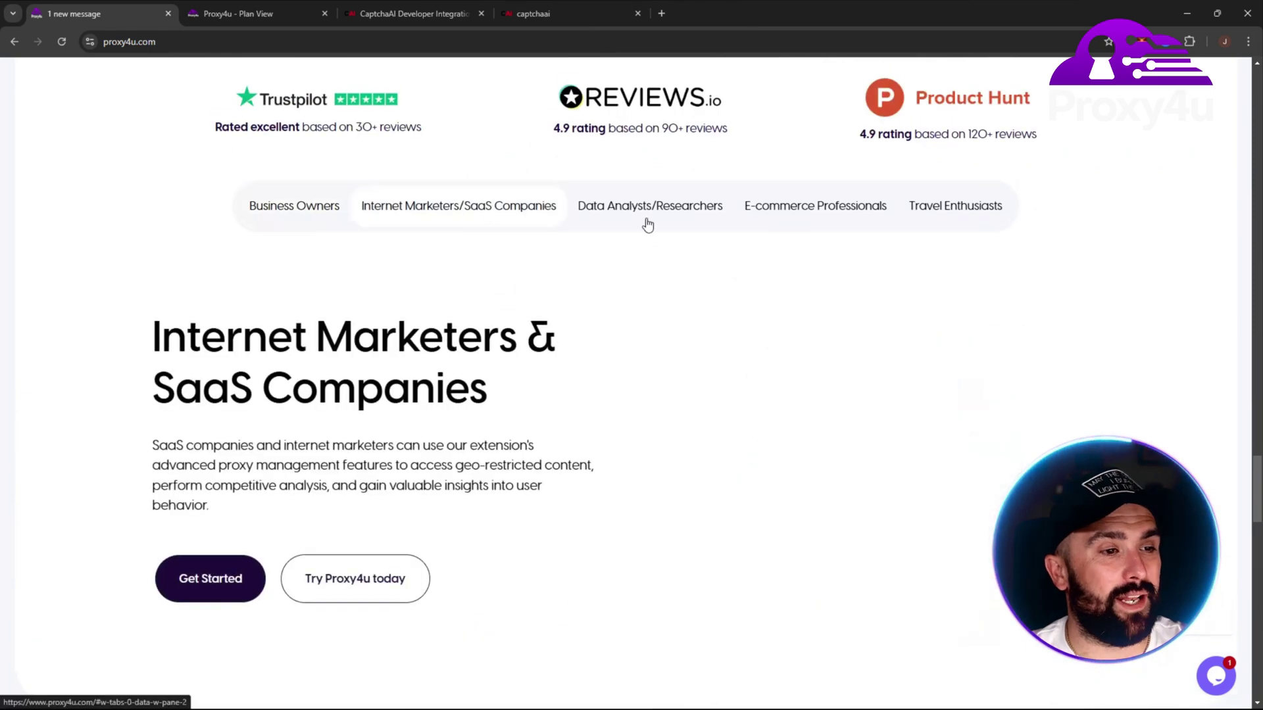
pyautogui.click(648, 206)
pyautogui.click(845, 211)
pyautogui.click(955, 205)
pyautogui.click(317, 209)
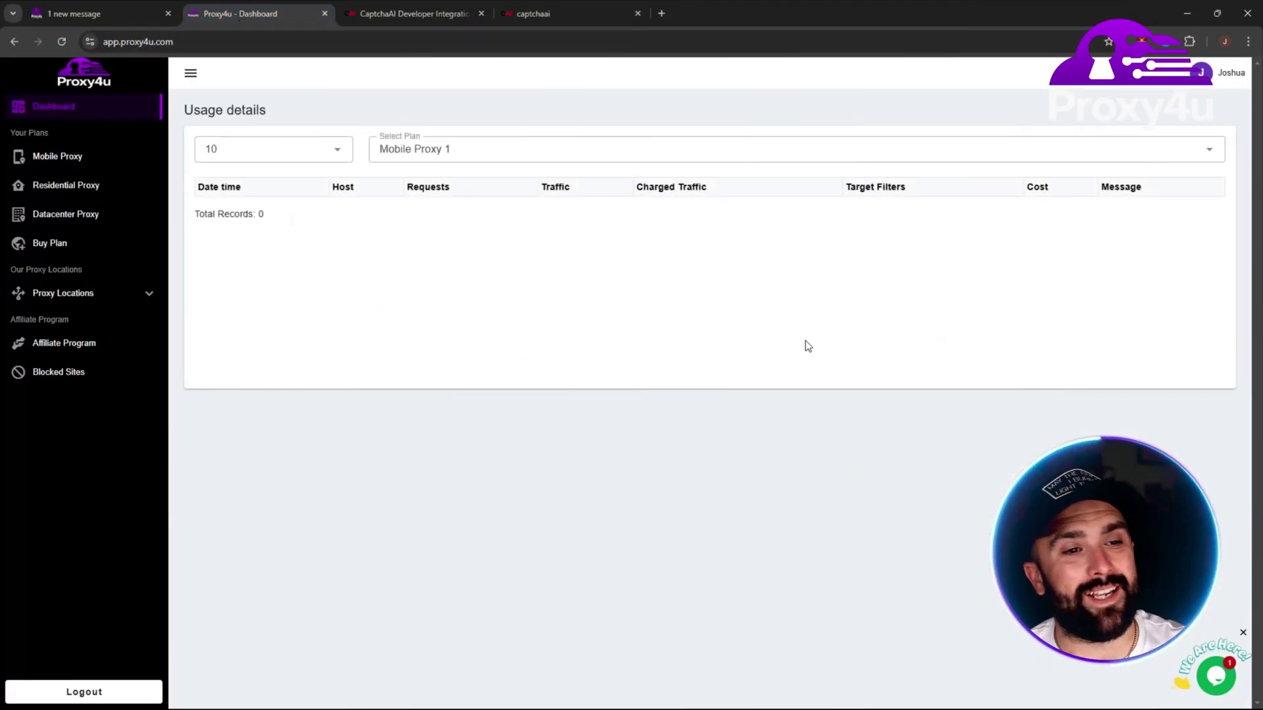
# Step: Open the Residential Proxy plan under Your Plans, showing 1.00GB traffic left and Brazil targeting
pyautogui.doubleClick(1225, 72)
pyautogui.click(1200, 117)
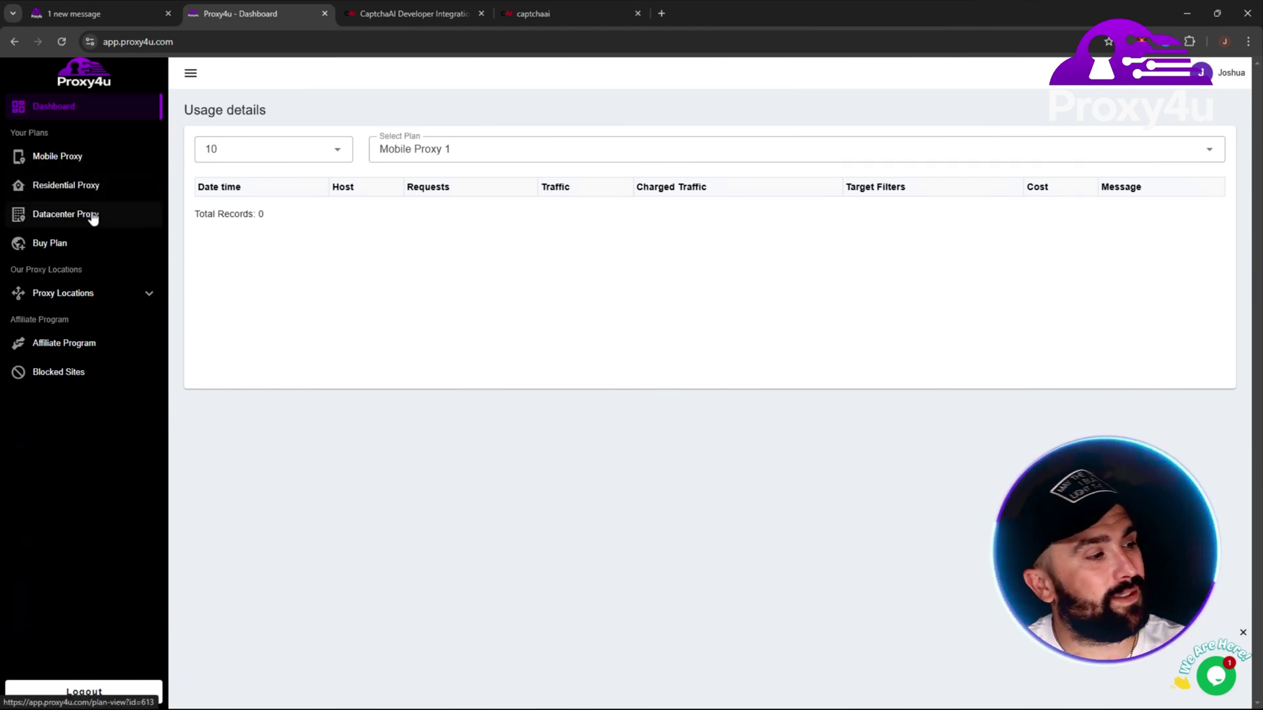
pyautogui.click(66, 189)
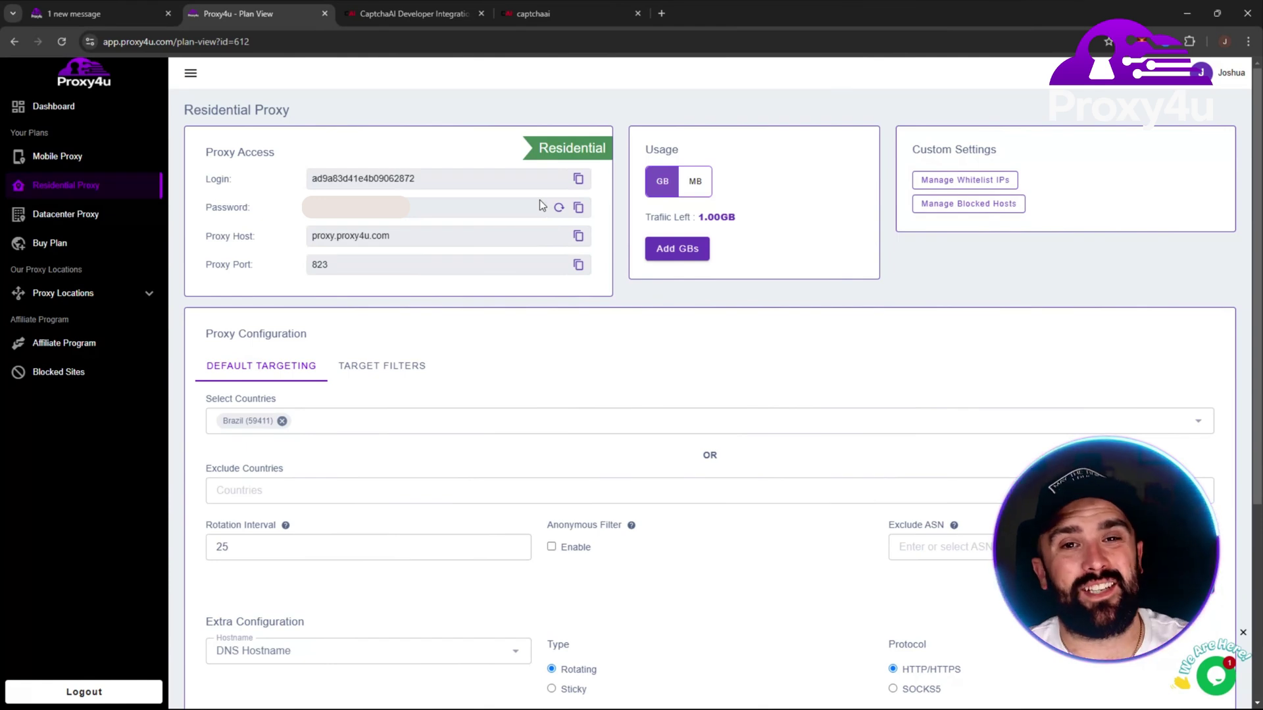
# Step: Replace Brazil with Indonesia (8335) in the Select Countries targeting
pyautogui.click(282, 421)
pyautogui.click(319, 420)
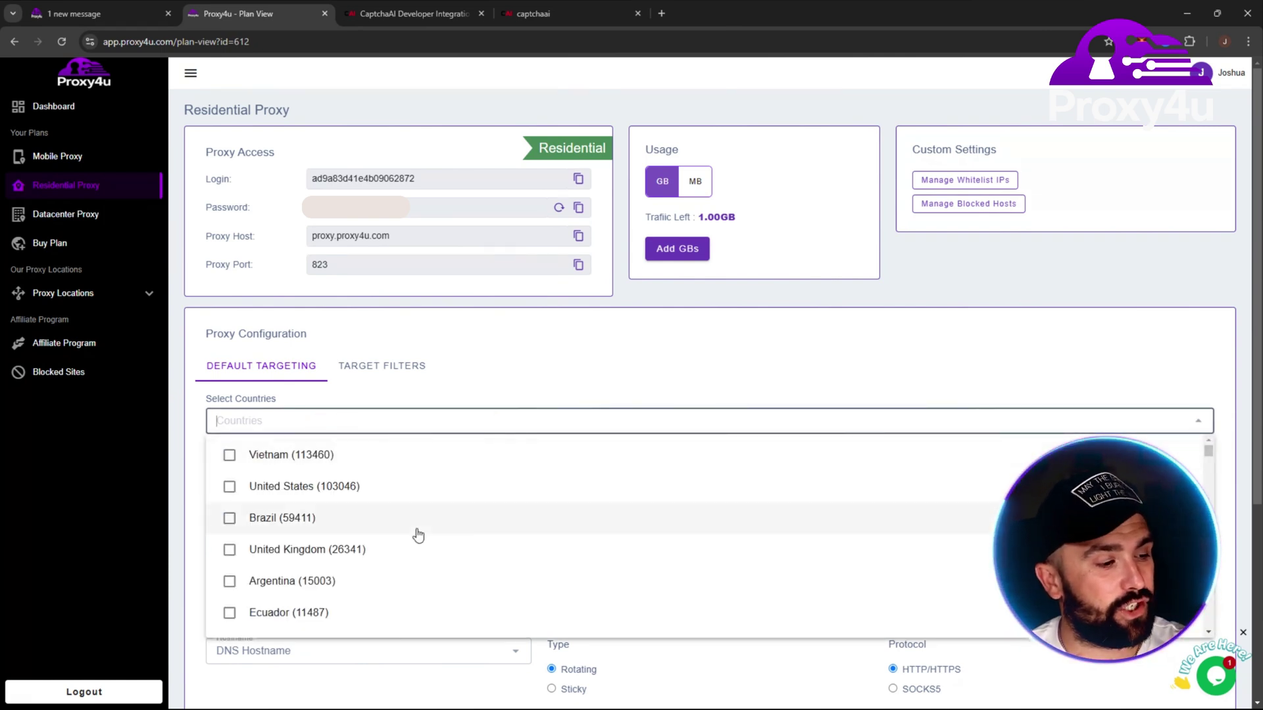
pyautogui.scroll(-2, 414, 530)
pyautogui.scroll(2, 417, 527)
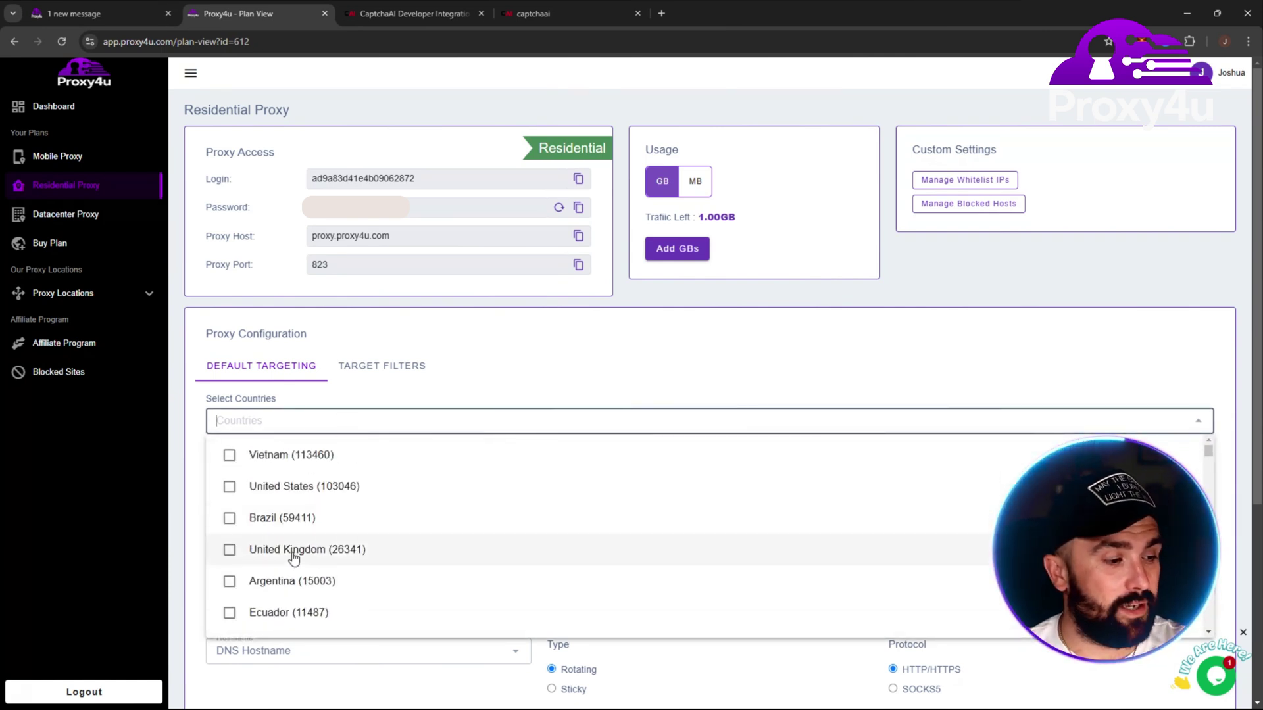
pyautogui.scroll(-4, 440, 530)
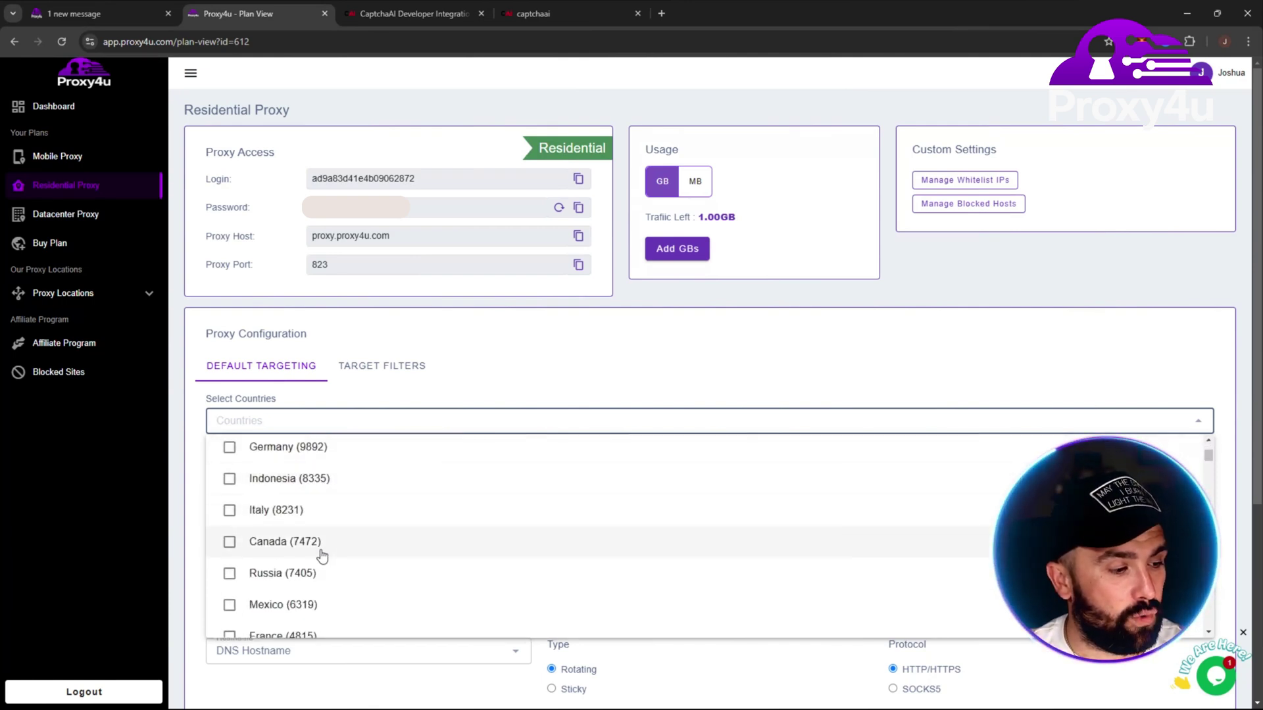
pyautogui.click(313, 485)
pyautogui.click(543, 407)
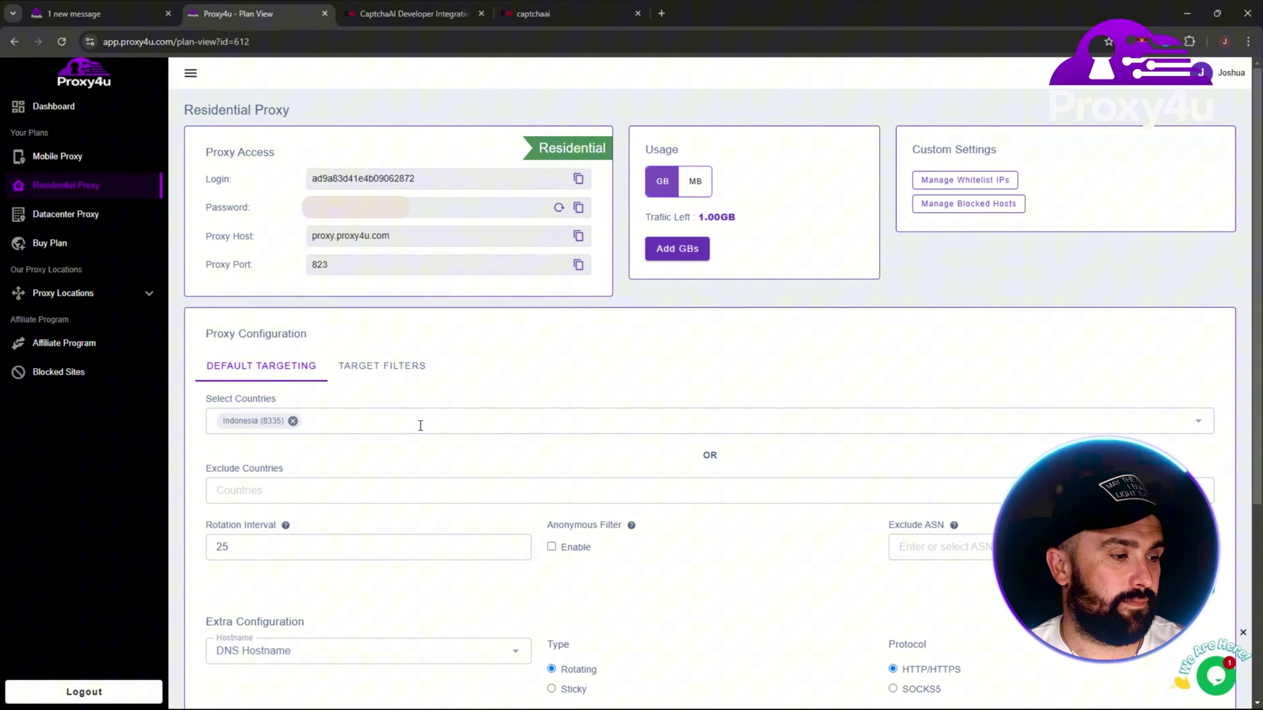
pyautogui.scroll(-2, 406, 493)
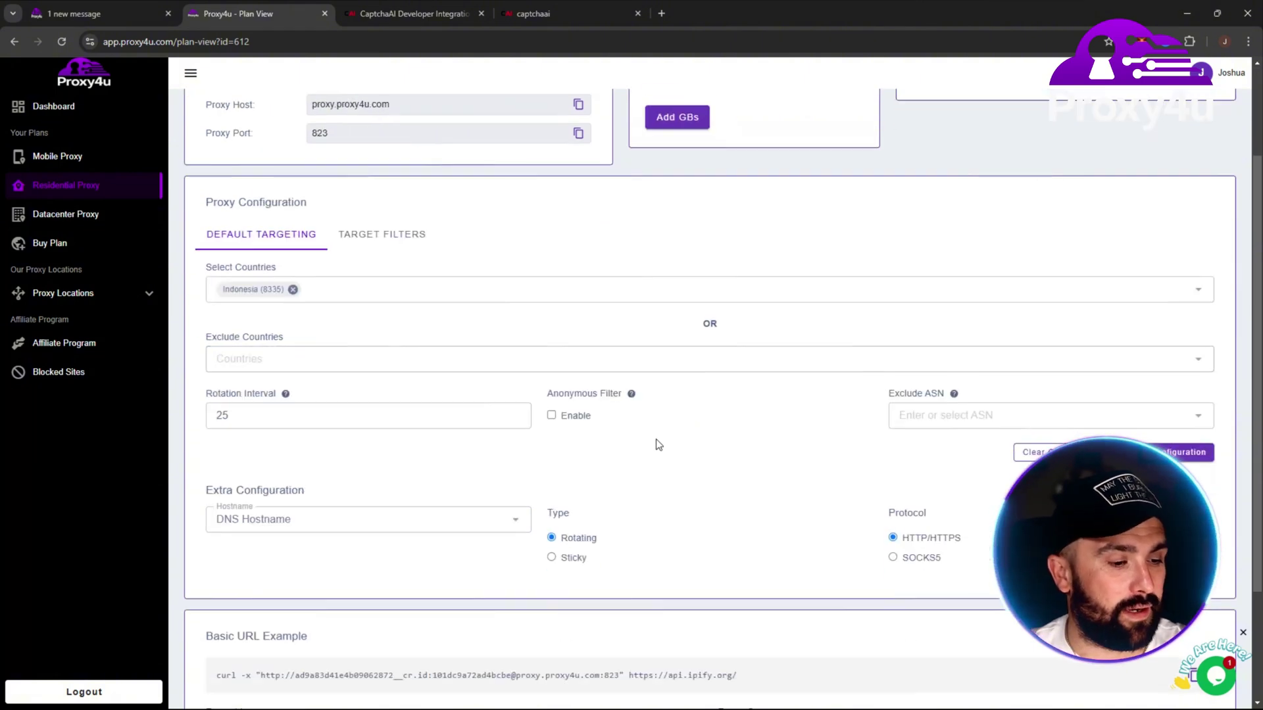
# Step: Set the proxy type to Sticky with a rotation interval of 15 instead of 25
pyautogui.click(551, 558)
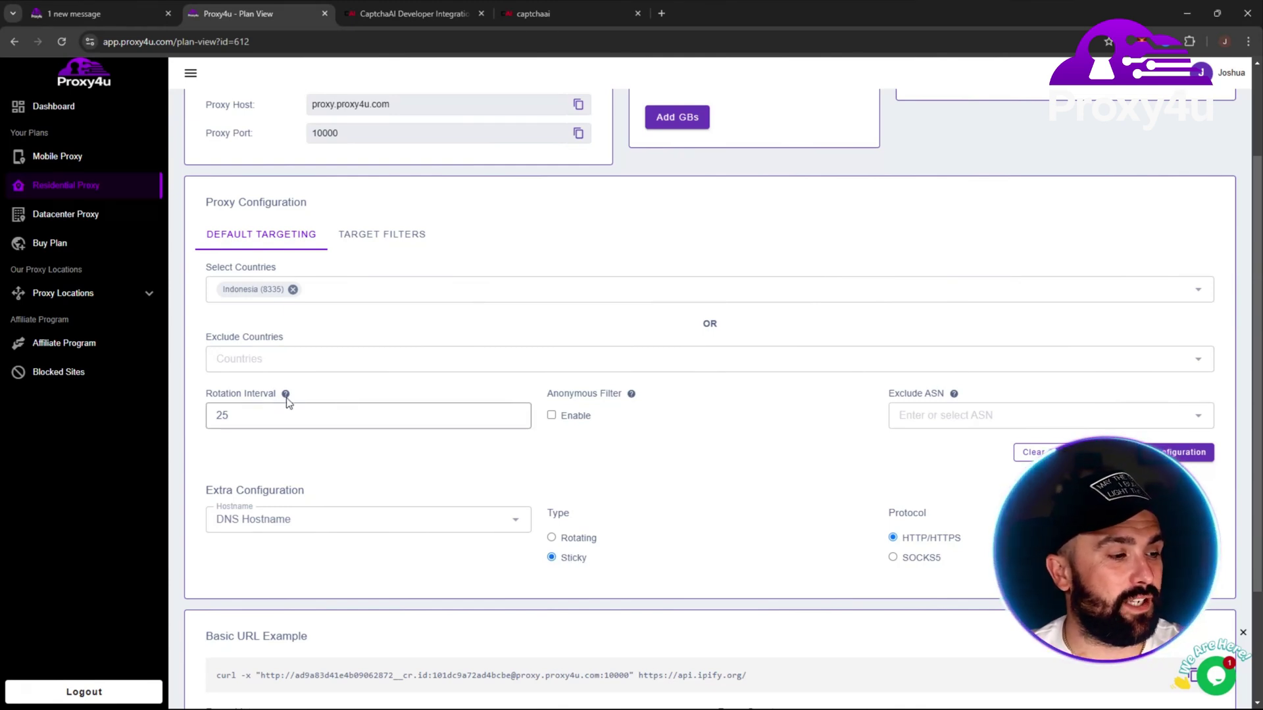
pyautogui.click(260, 421)
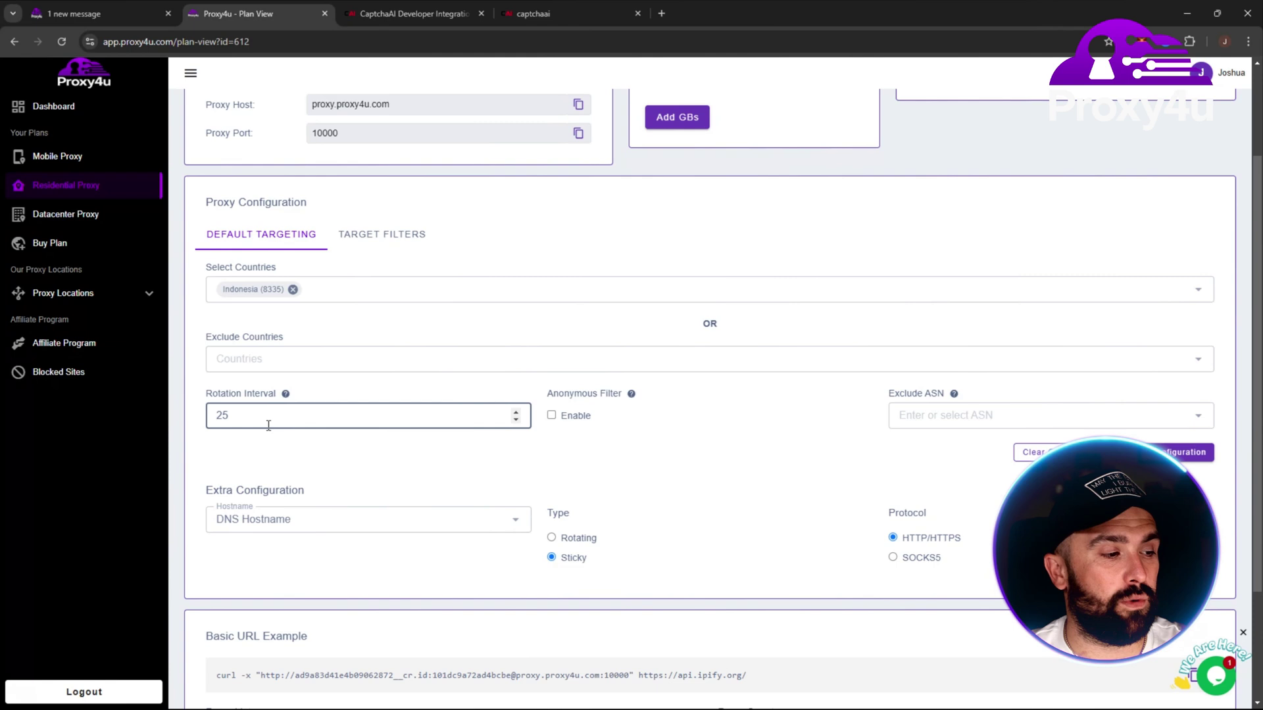
pyautogui.moveTo(282, 398)
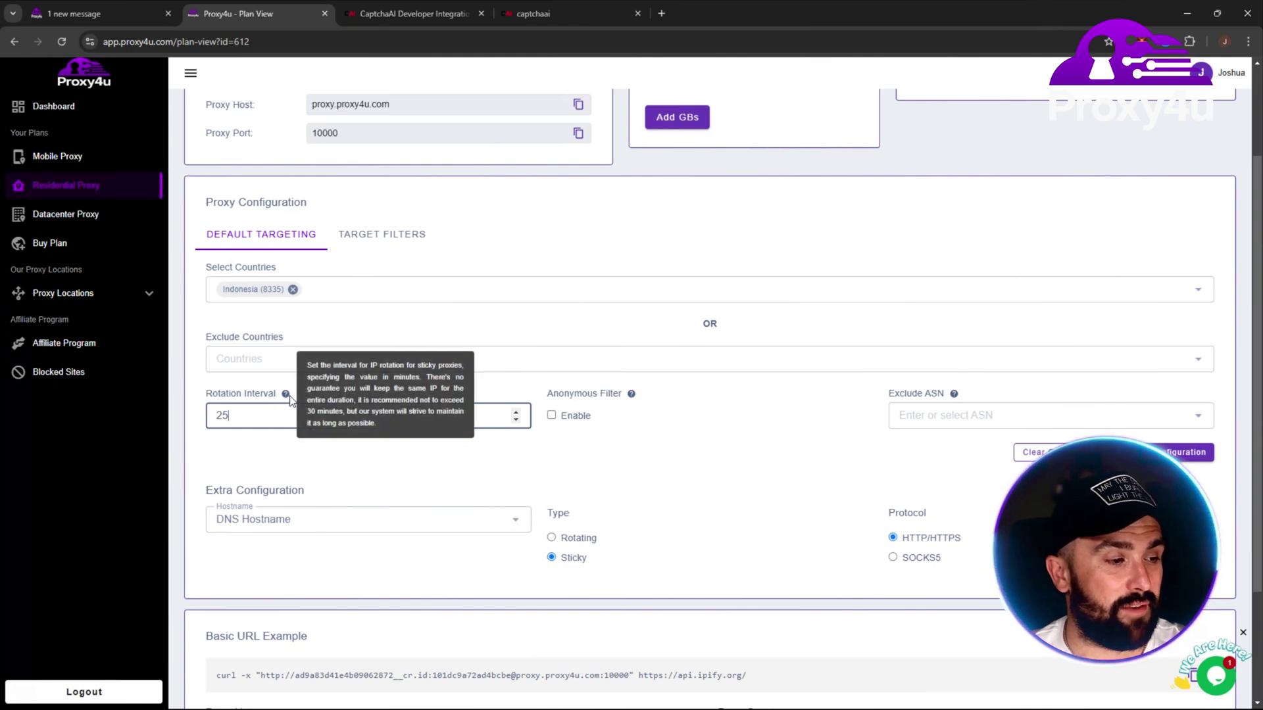
pyautogui.doubleClick(248, 412)
pyautogui.write('15')
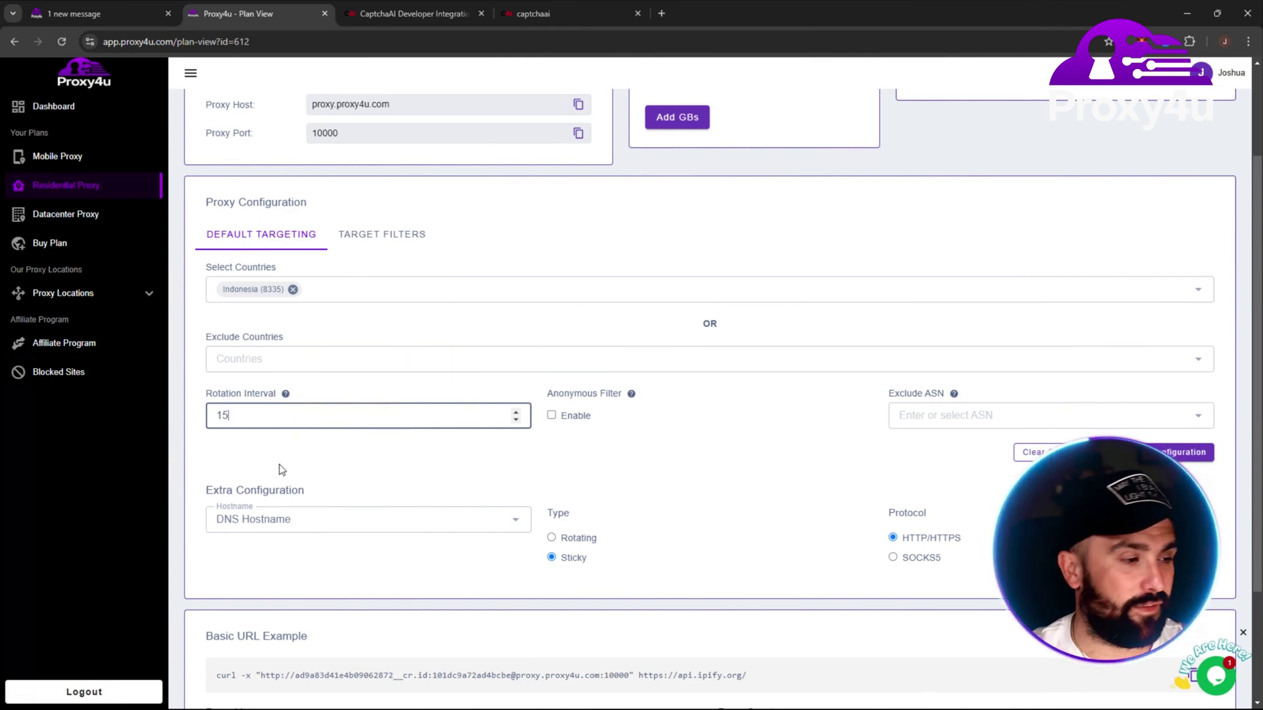
pyautogui.click(386, 476)
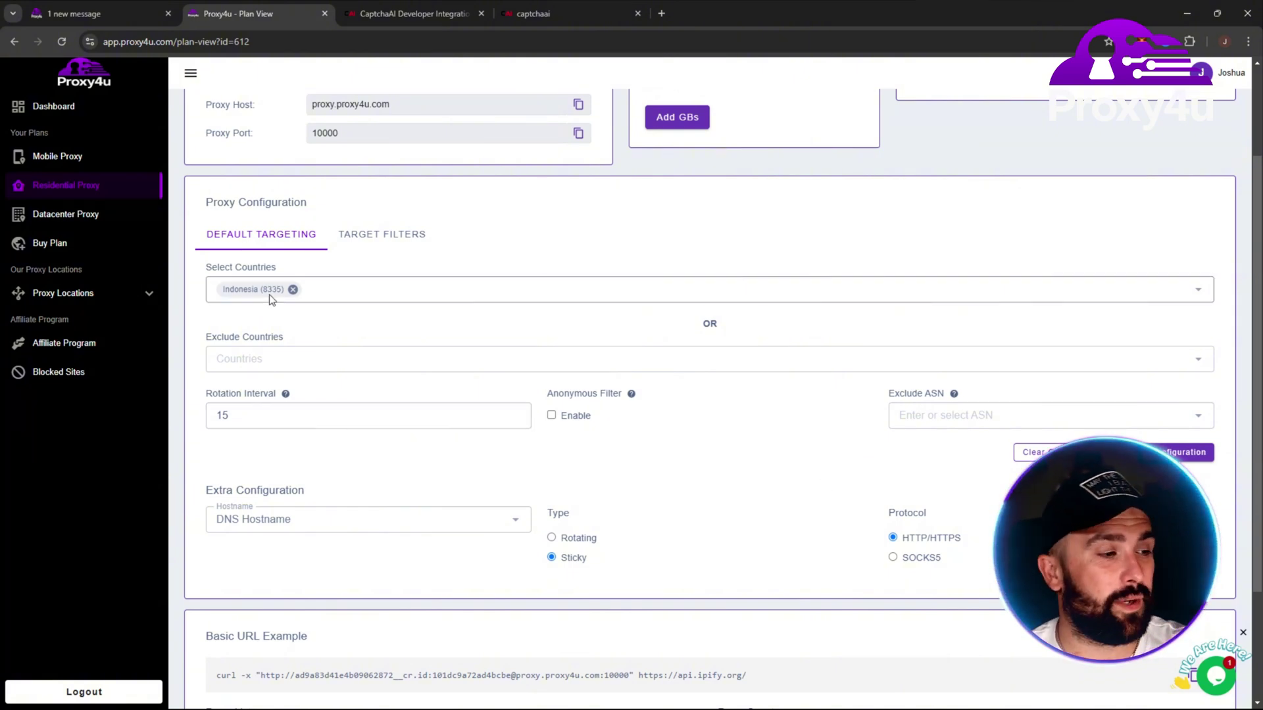
# Step: Review the generated Proxy List lines, then go to the CaptchaAI extension tab
pyautogui.scroll(-2, 500, 345)
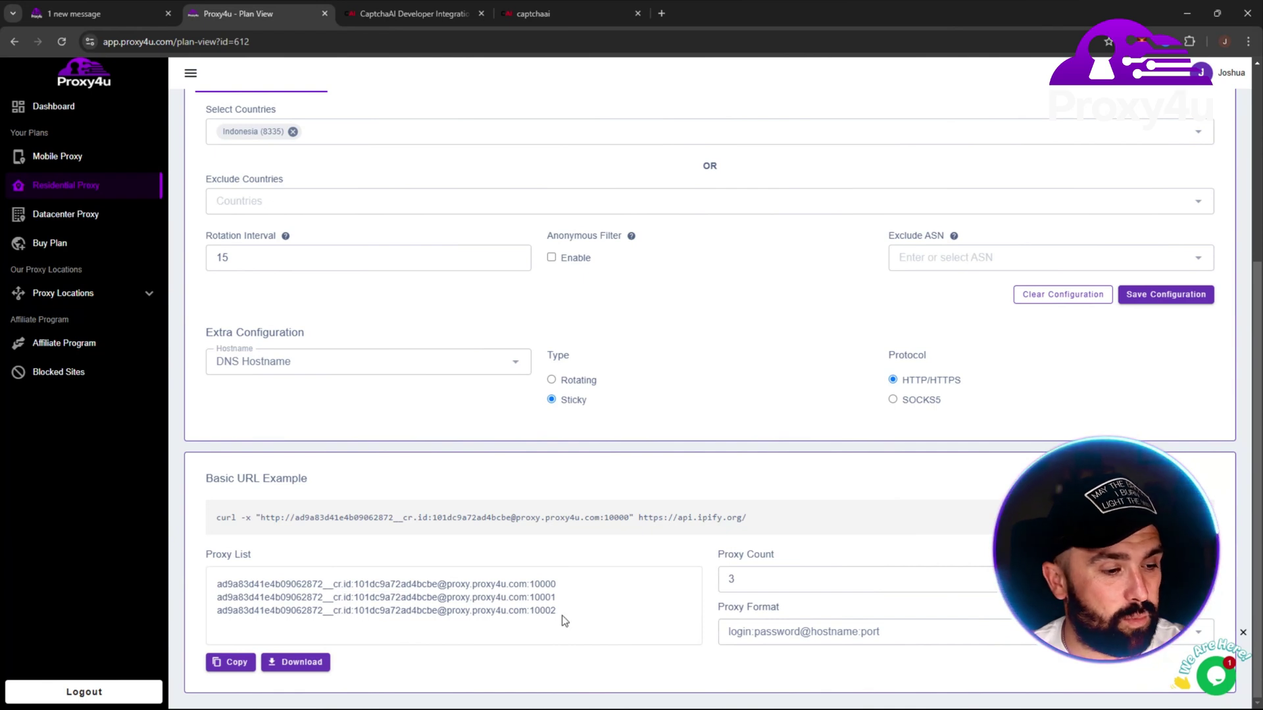
pyautogui.moveTo(562, 620); pyautogui.dragTo(223, 584)
pyautogui.click(254, 599)
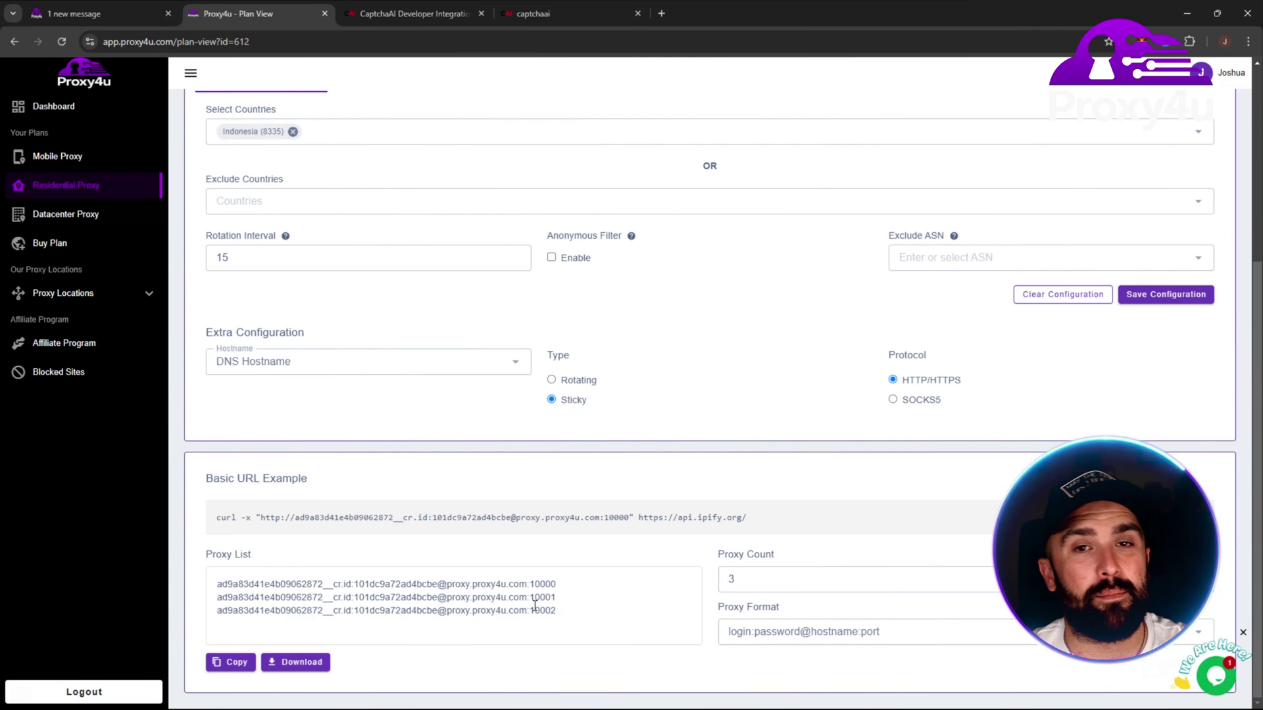
pyautogui.click(543, 15)
# Step: Copy the account API key from the CaptchaAI Dashboard's API KEY page
pyautogui.click(543, 14)
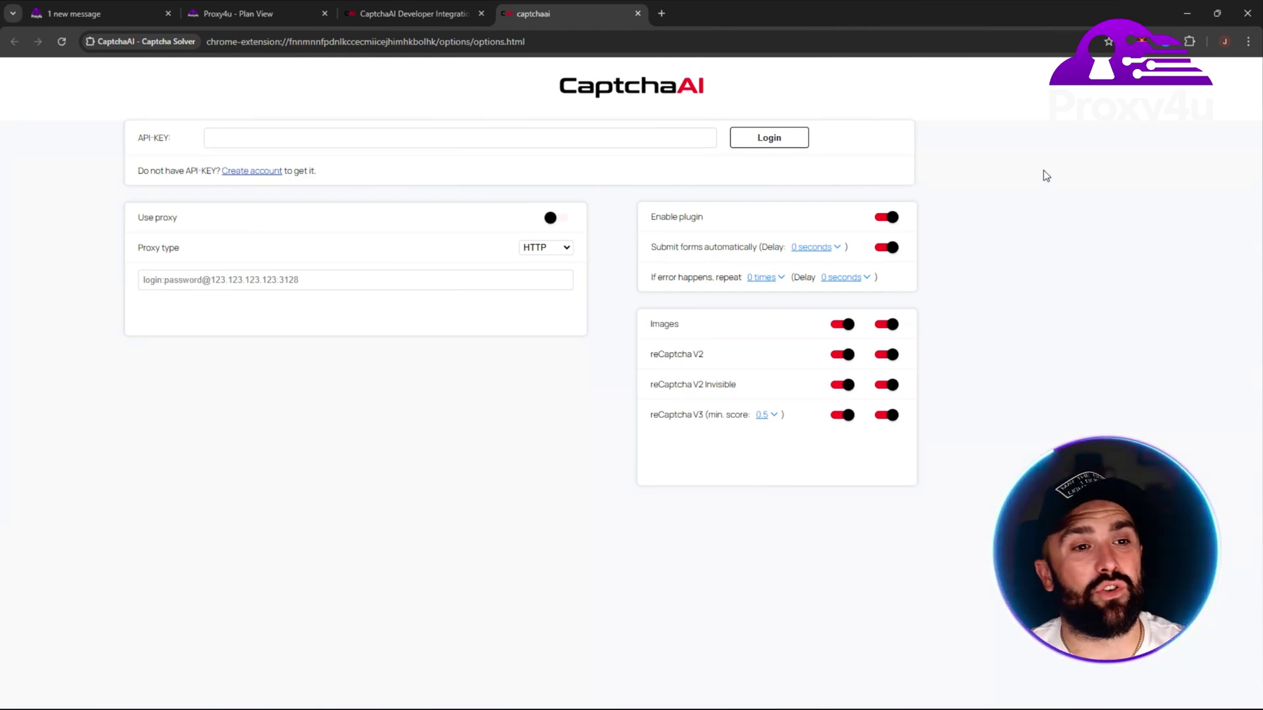
pyautogui.click(288, 146)
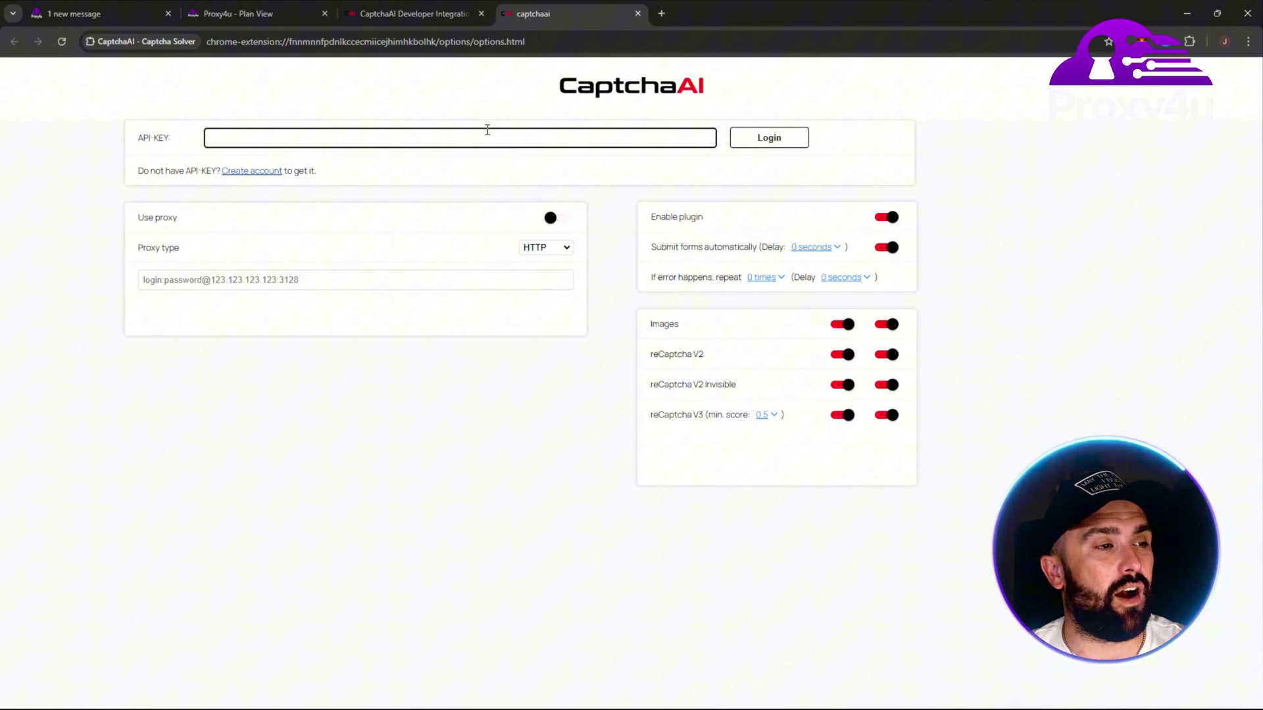
pyautogui.hotkey('ctrl', 'shift', 'Tab')
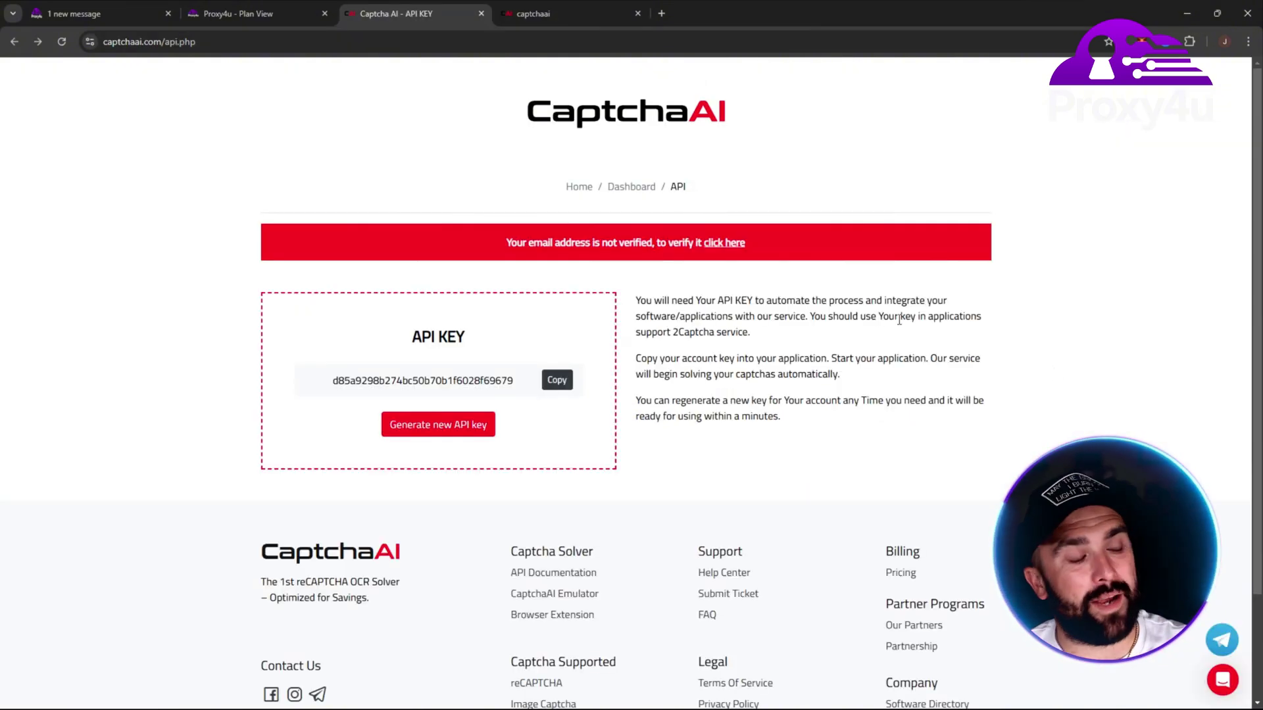
pyautogui.click(626, 190)
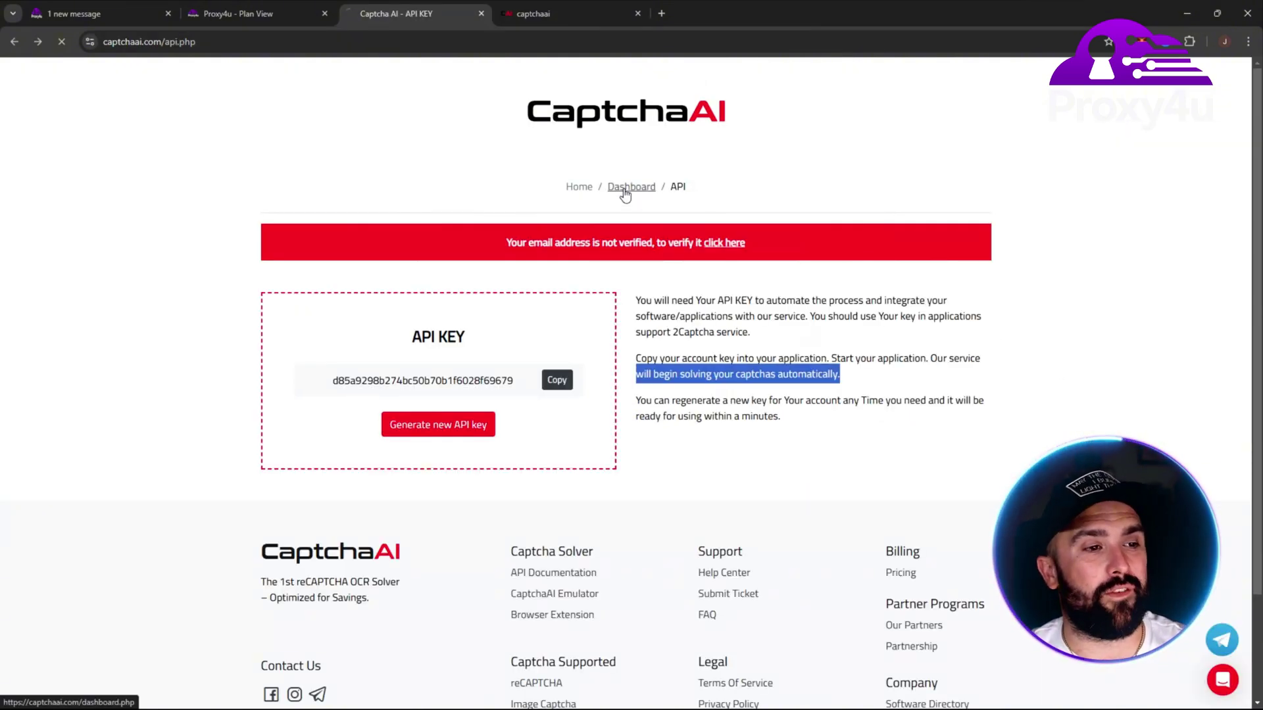
pyautogui.scroll(-2, 1026, 289)
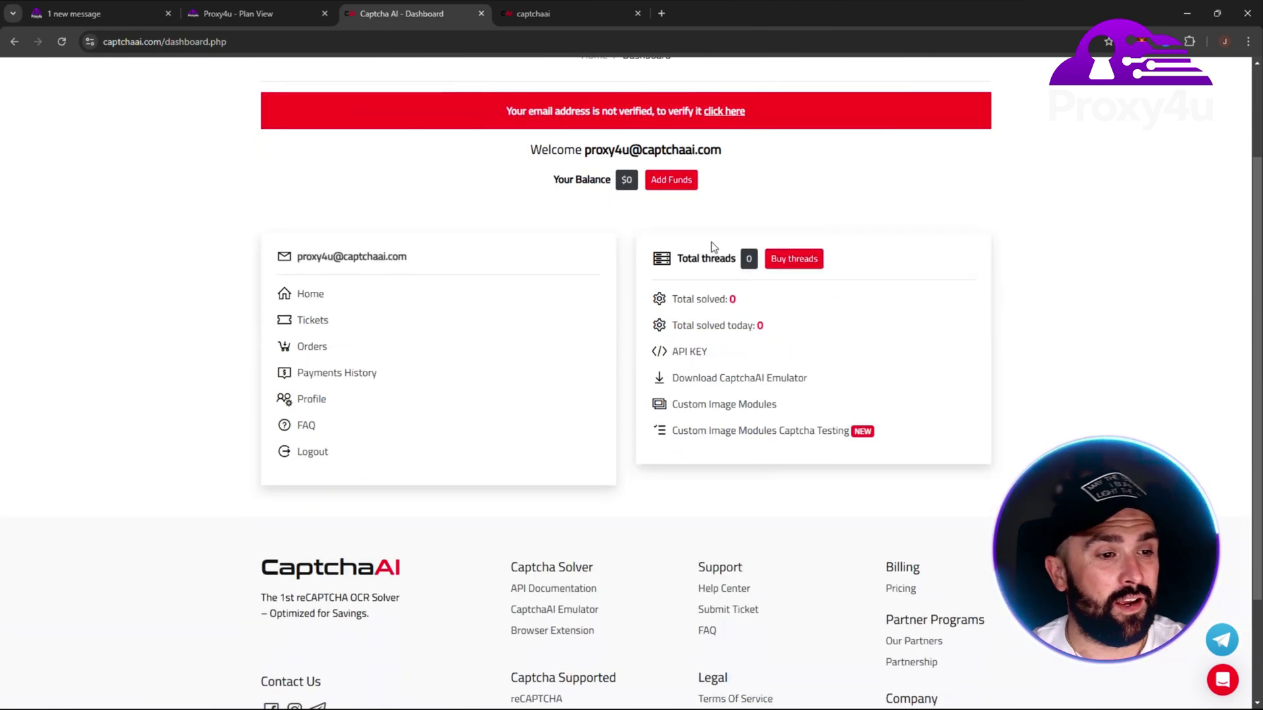
pyautogui.click(697, 357)
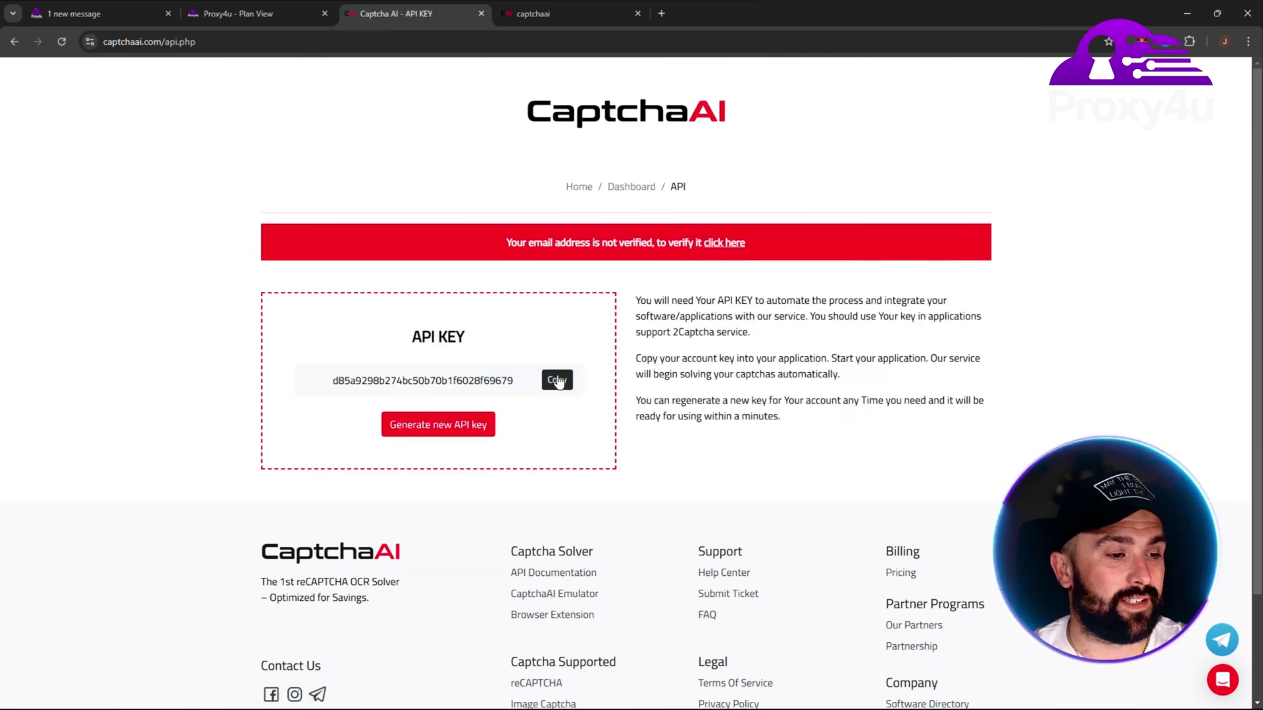
pyautogui.click(545, 385)
# Step: Paste the API key into the extension's API-KEY field and enable Use proxy with HTTP type
pyautogui.click(543, 20)
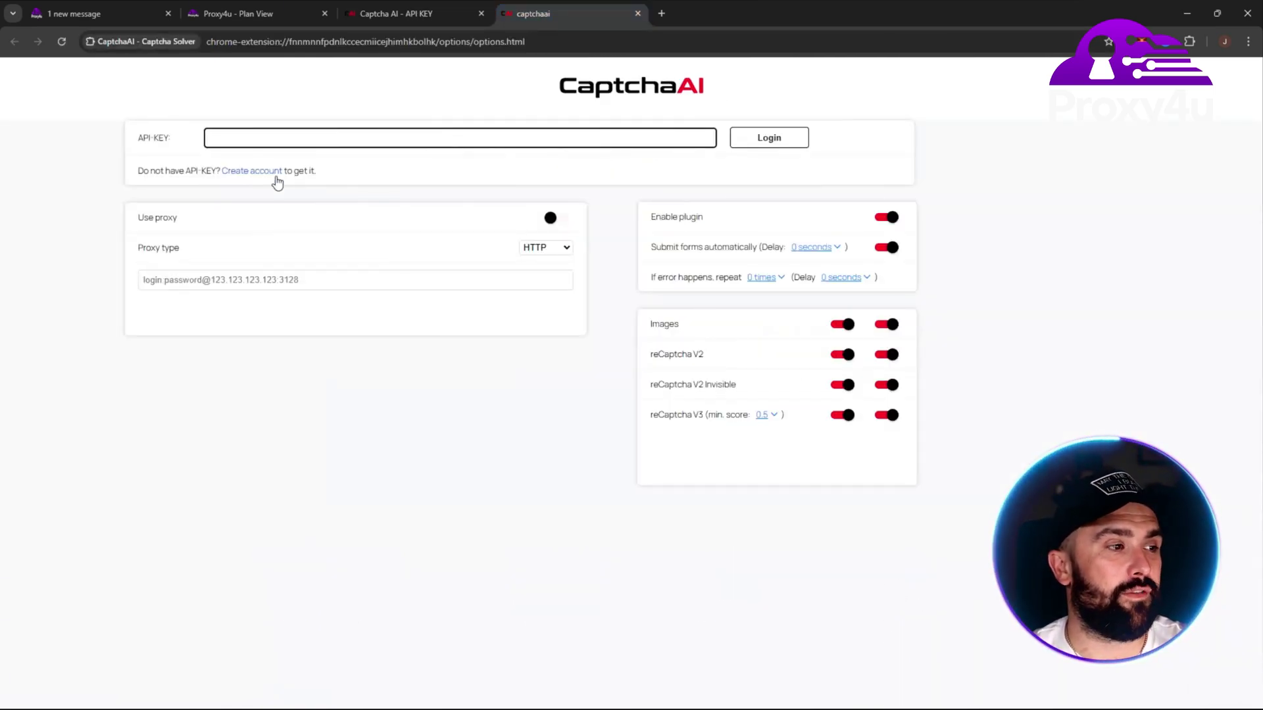
pyautogui.hotkey('ctrl', 'v')
pyautogui.click(381, 164)
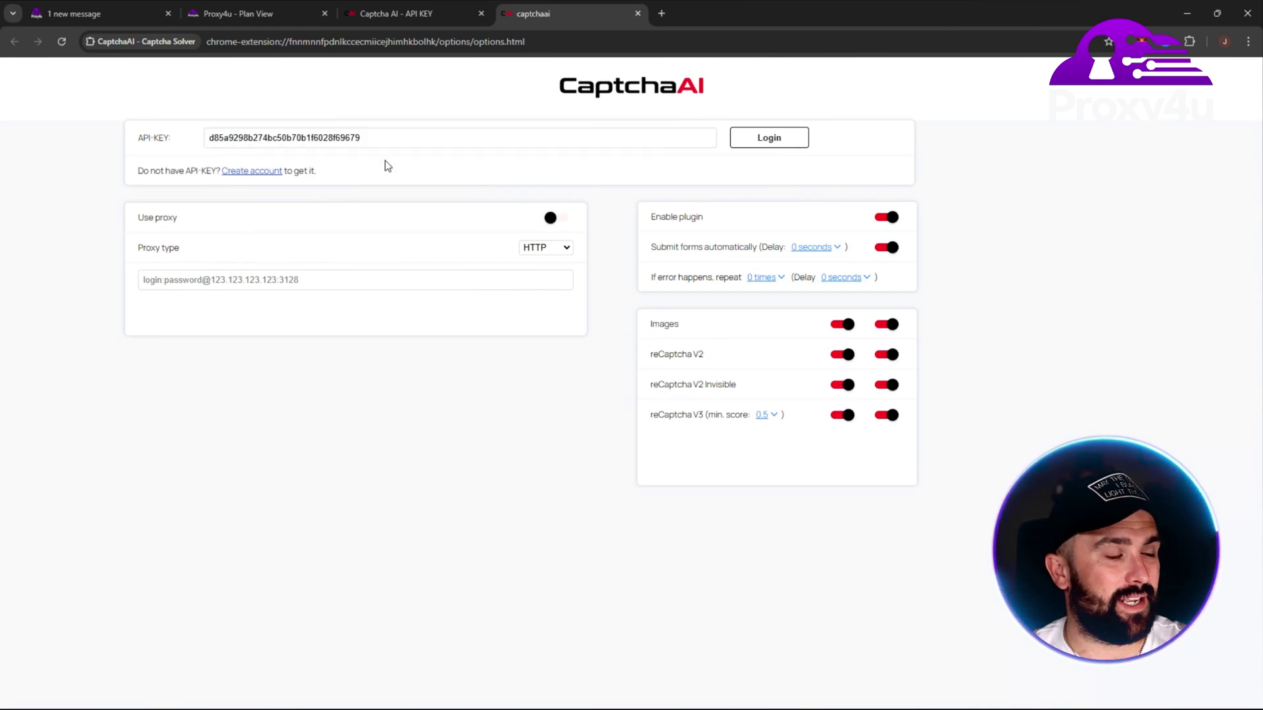
pyautogui.click(555, 220)
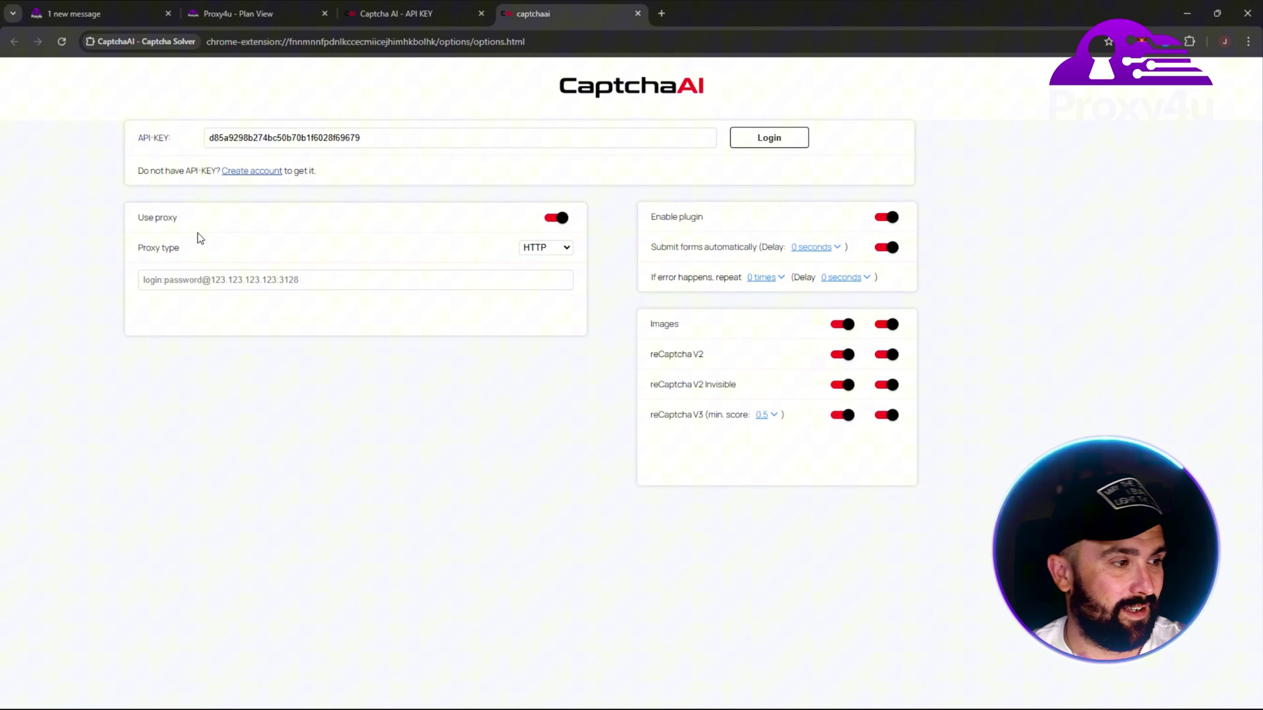
pyautogui.click(555, 250)
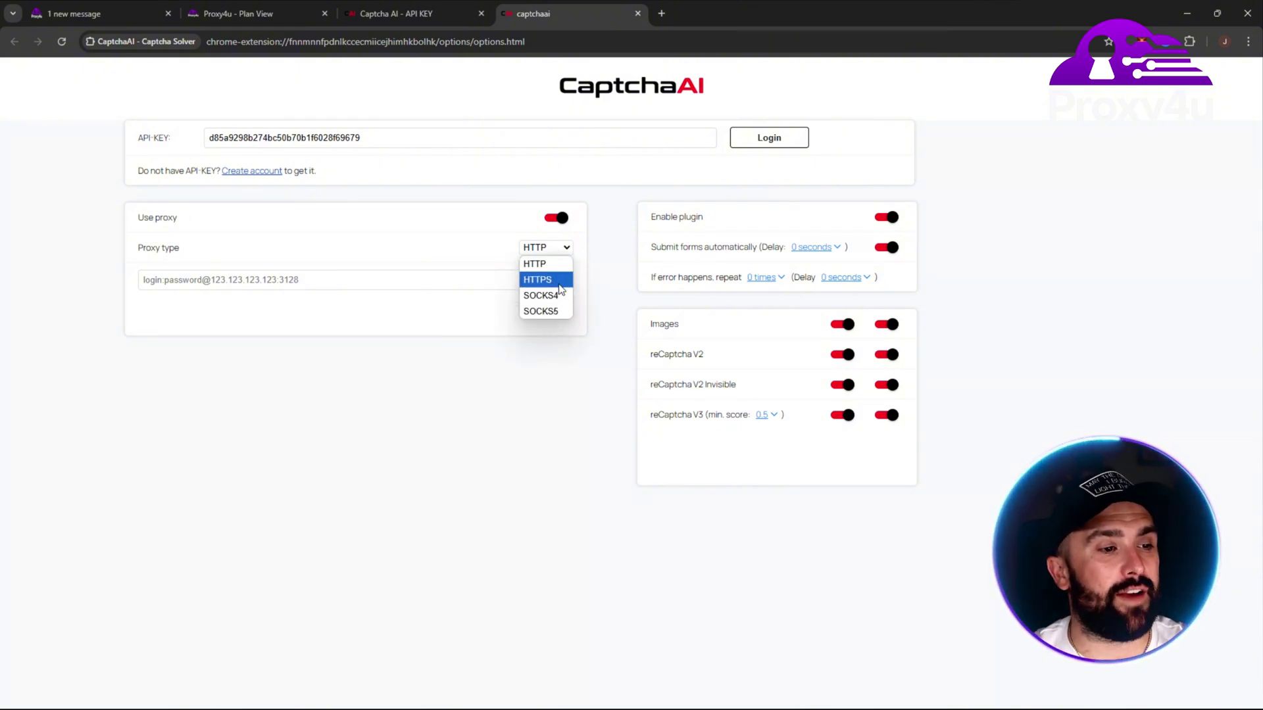
pyautogui.click(489, 260)
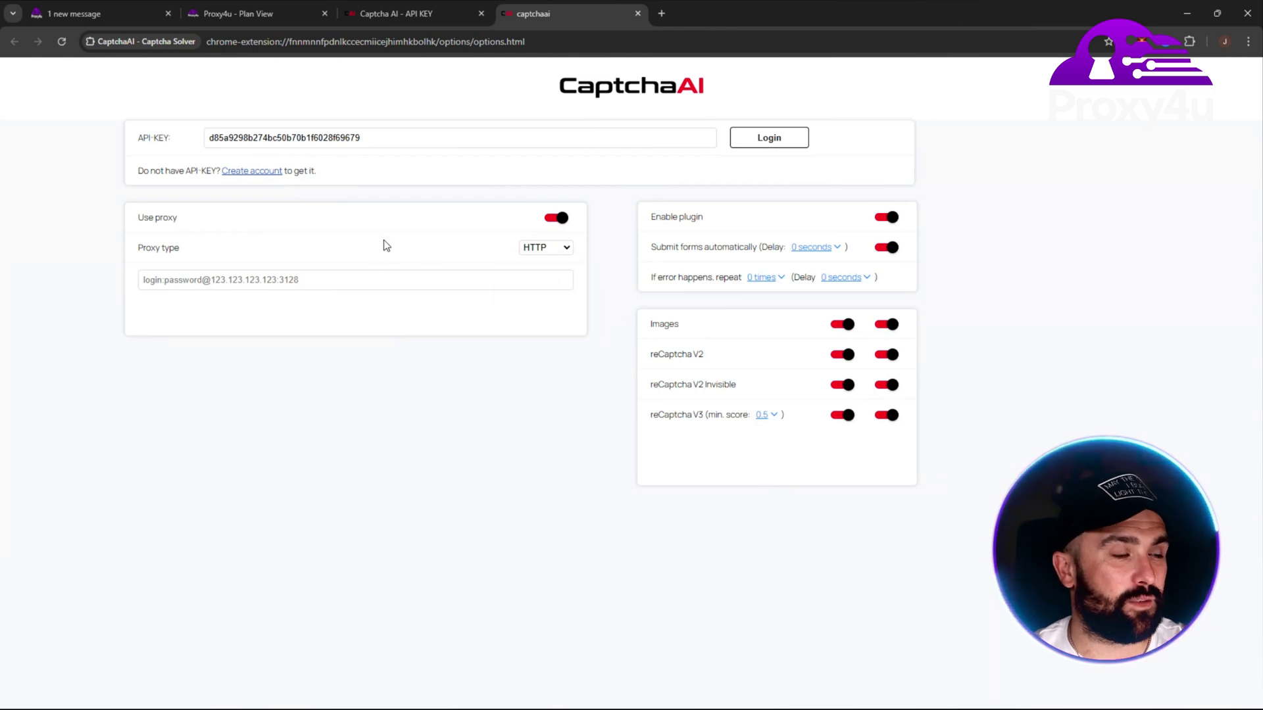
# Step: Copy the first line of the Proxy4u sticky Proxy List and return to the CaptchaAI tab
pyautogui.click(243, 13)
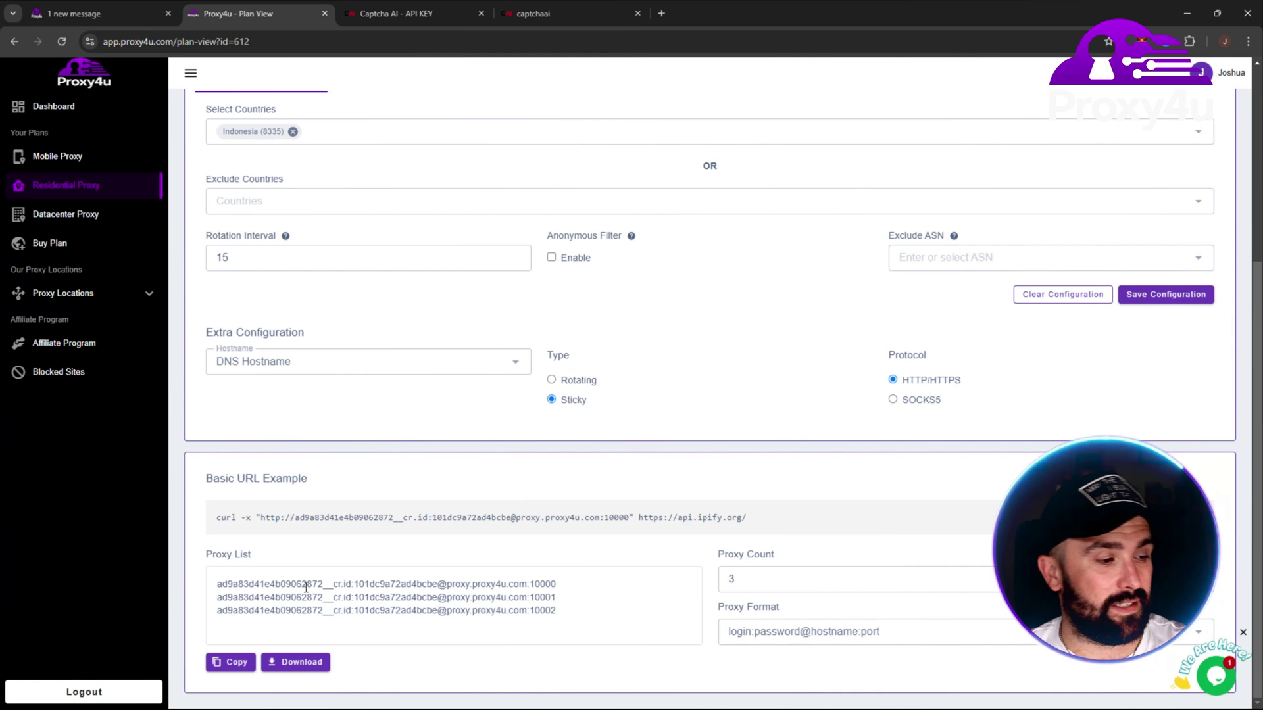
pyautogui.moveTo(221, 584); pyautogui.dragTo(568, 577)
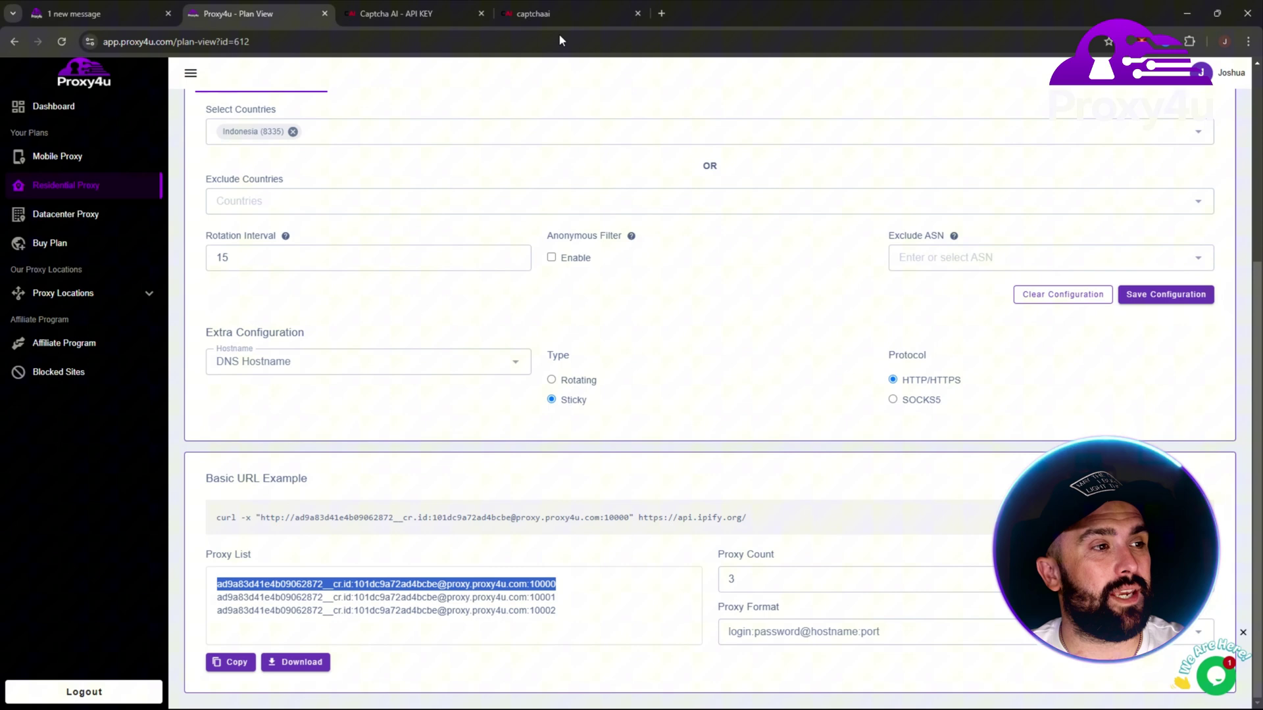
pyautogui.click(551, 14)
# Step: Paste the sticky proxy into the proxy field and check its login part and port 10000
pyautogui.click(230, 275)
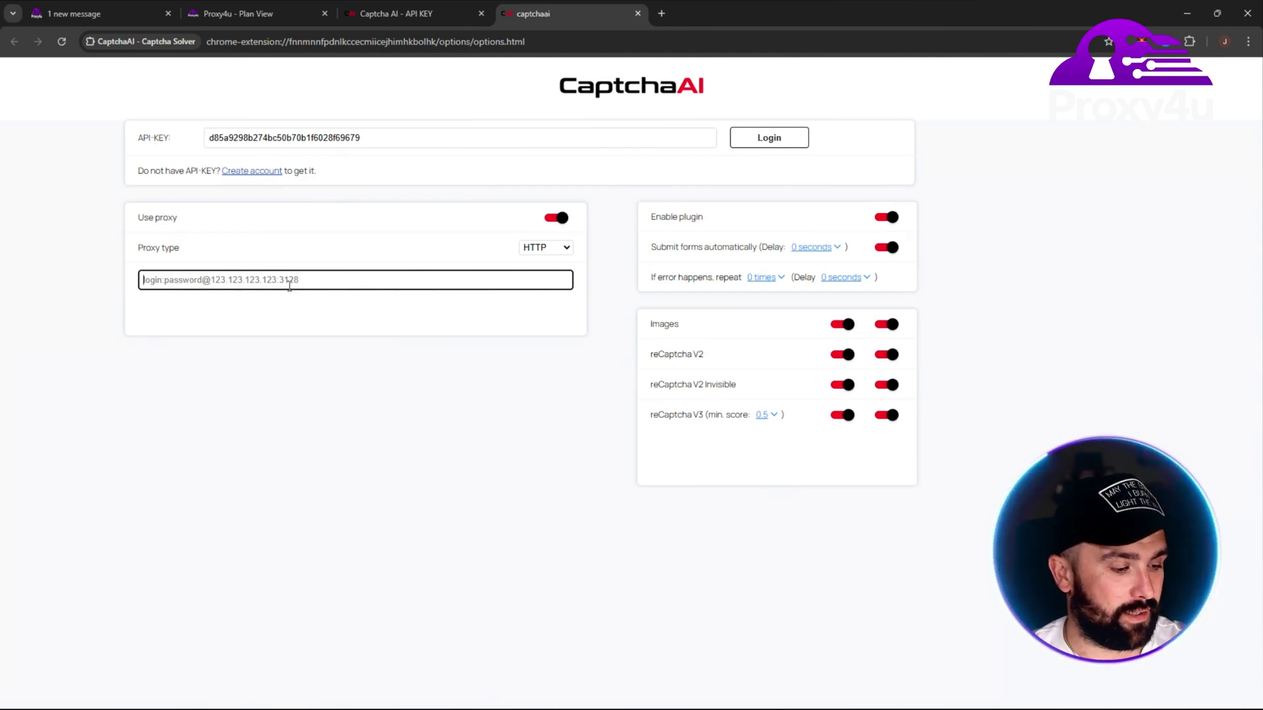
pyautogui.hotkey('ctrl', 'v')
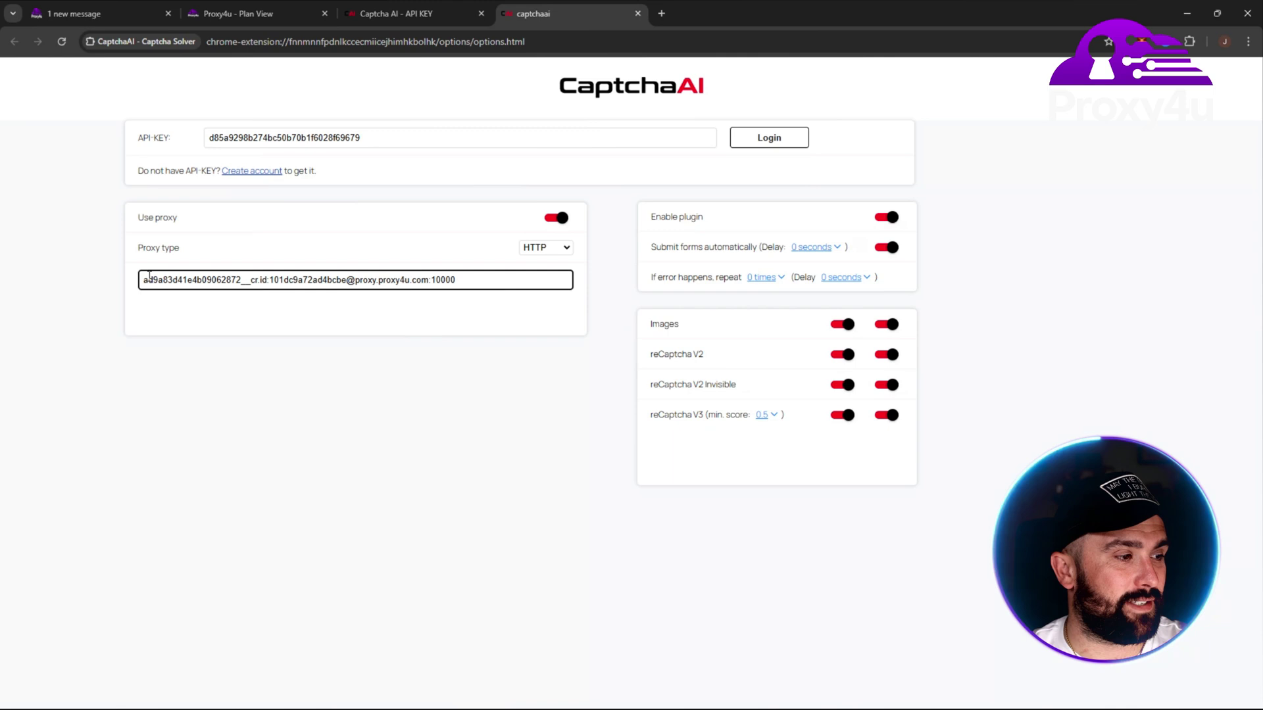
pyautogui.moveTo(143, 280); pyautogui.dragTo(423, 283)
pyautogui.click(432, 302)
pyautogui.doubleClick(442, 280)
pyautogui.click(472, 307)
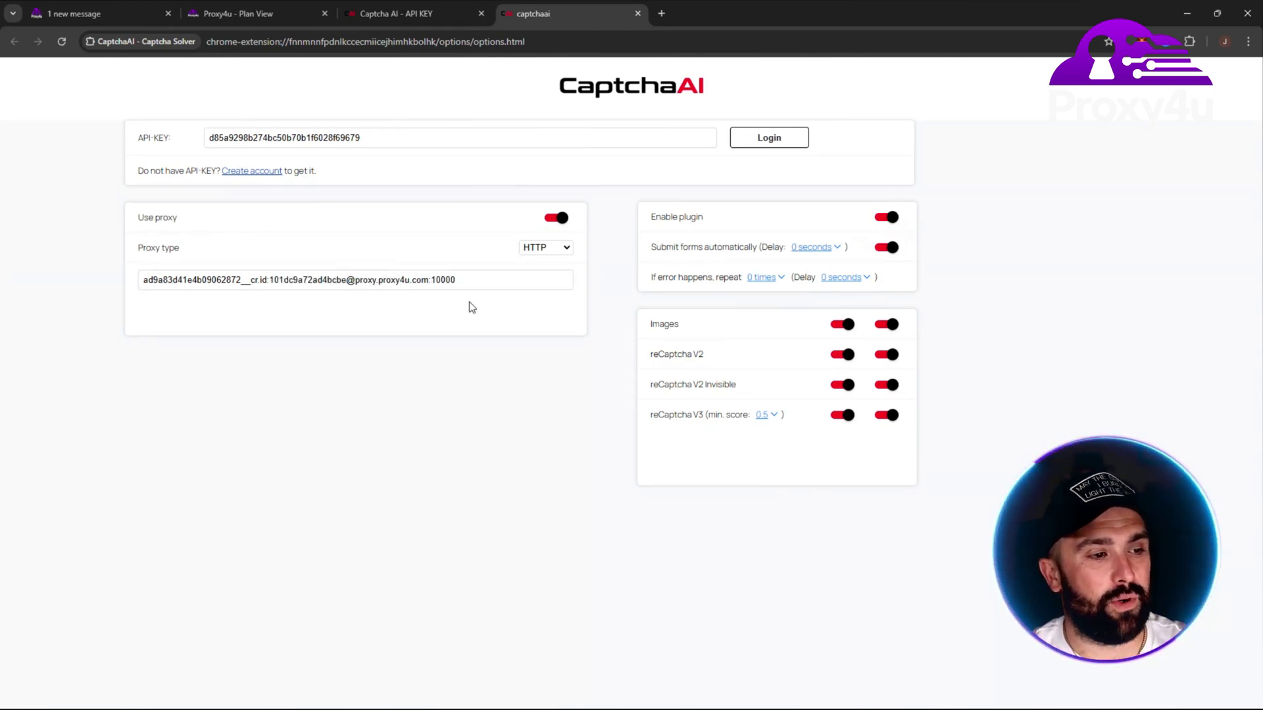
# Step: Press Login beside the API-KEY field to sign in with the HTTP sticky proxy settings
pyautogui.click(753, 139)
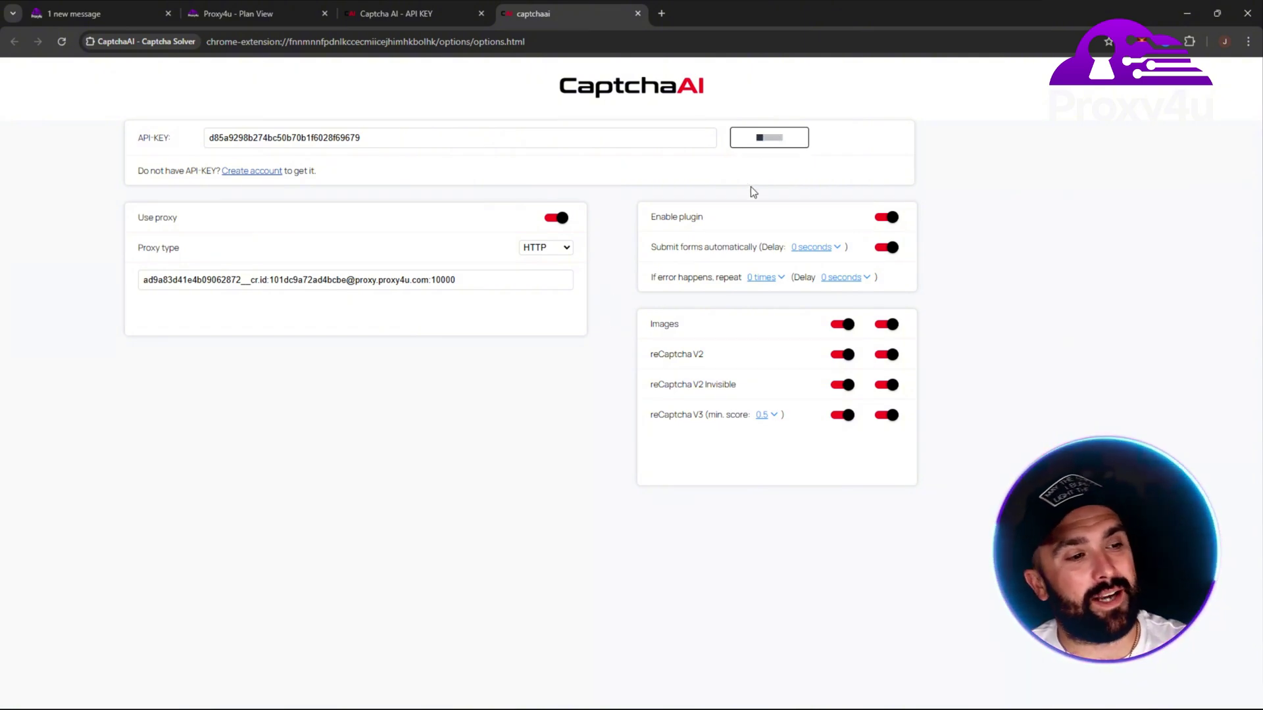